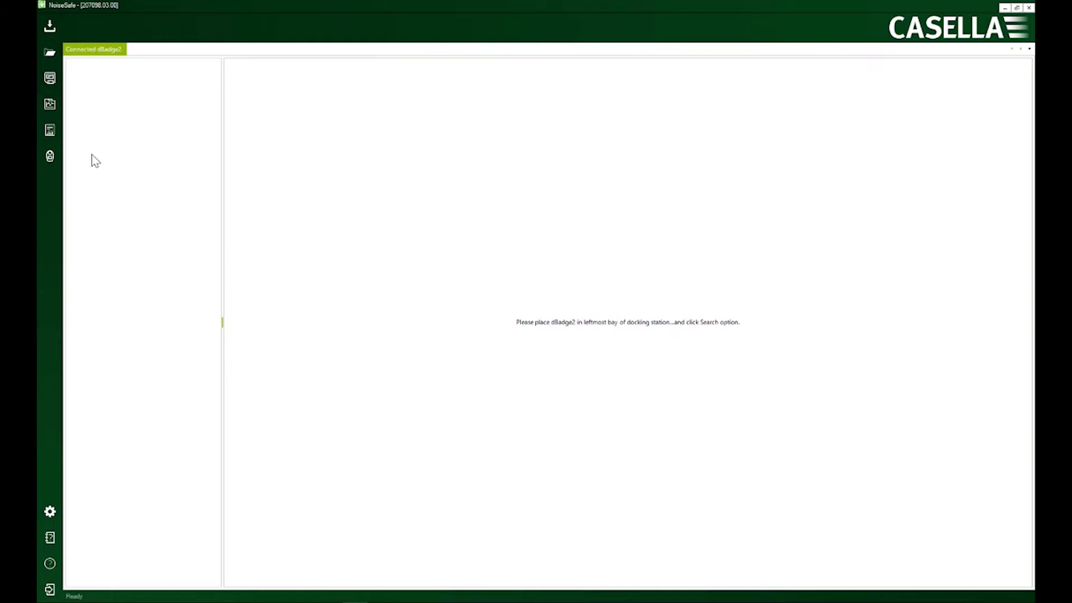
List the docked dBadge2's runs after briefly checking the archived results
click(52, 24)
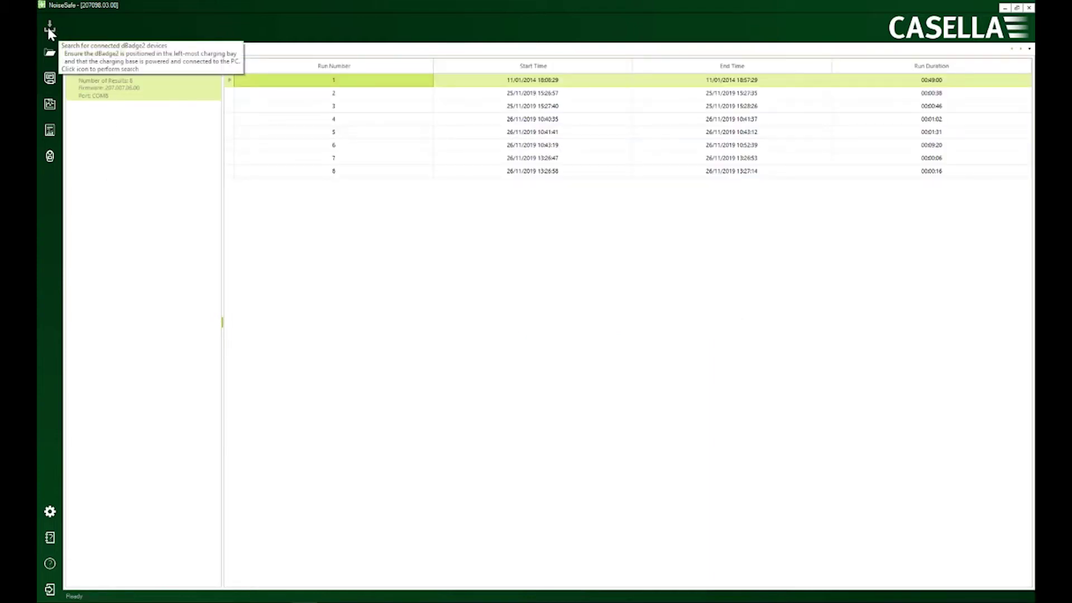
click(49, 52)
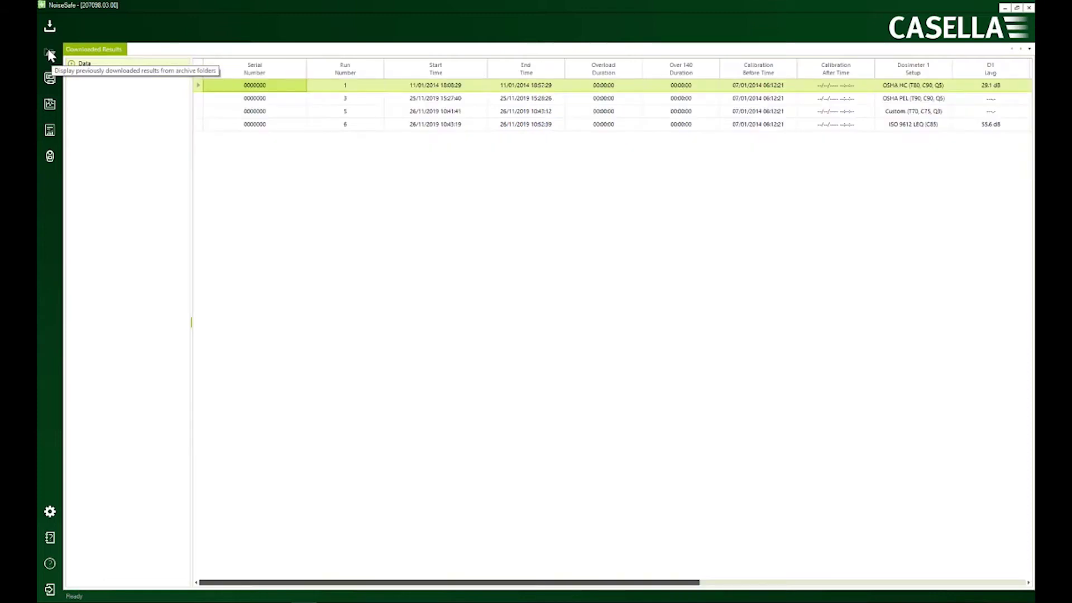
click(50, 26)
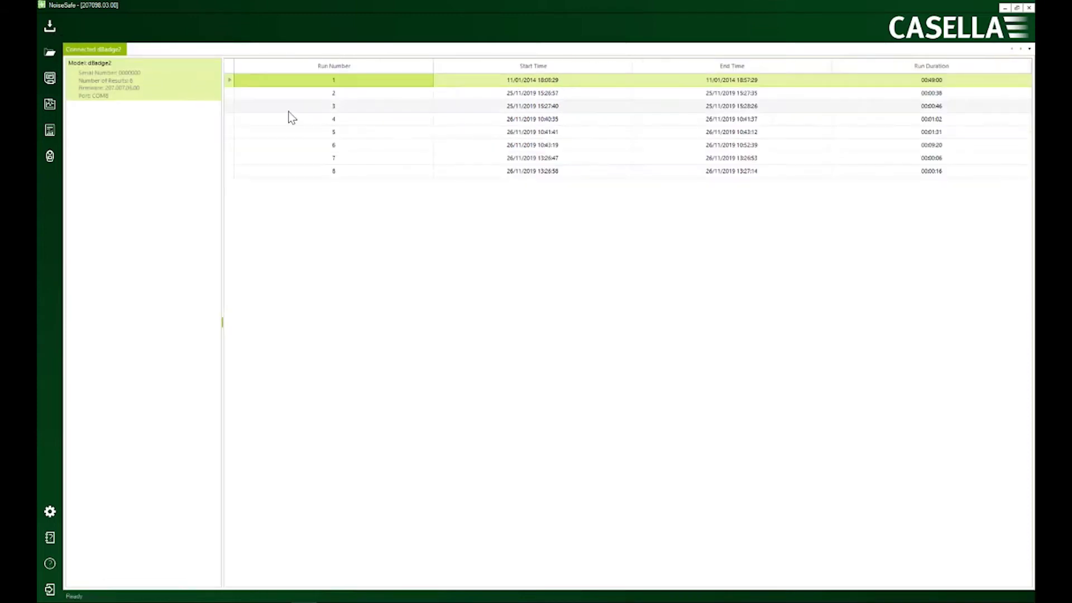
Download all dBadge2 runs and go to the dBadge2 configuration editor
click(289, 108)
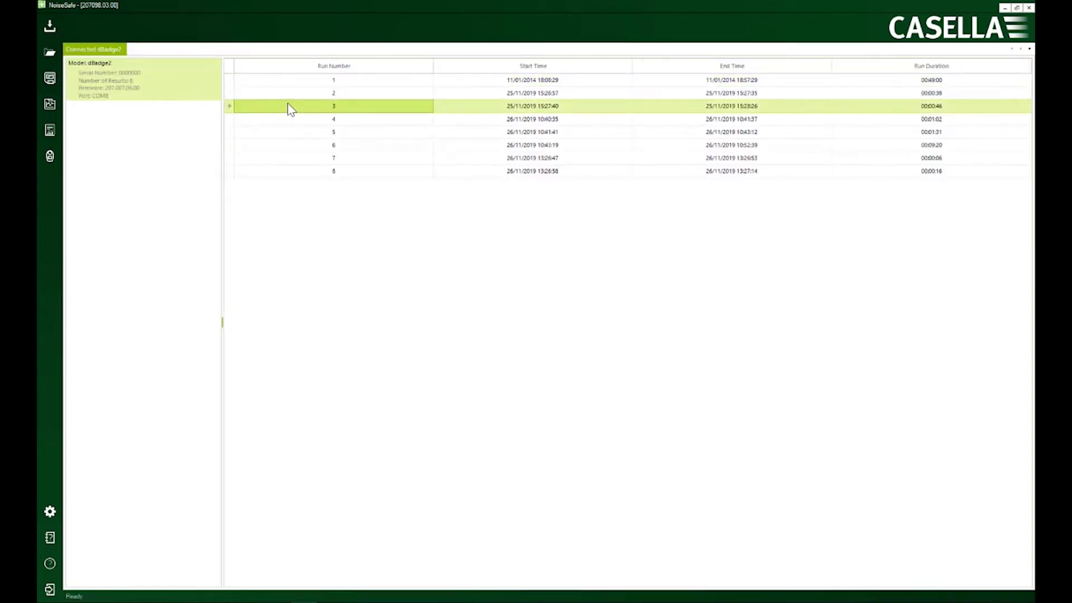
key(ctrl+a)
right_click(289, 104)
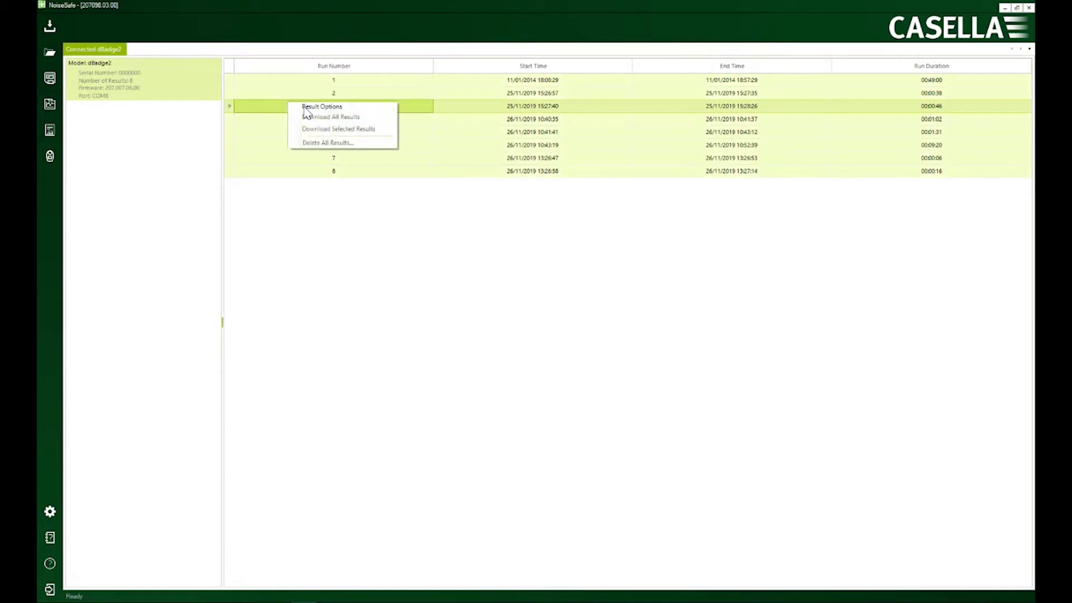
click(311, 118)
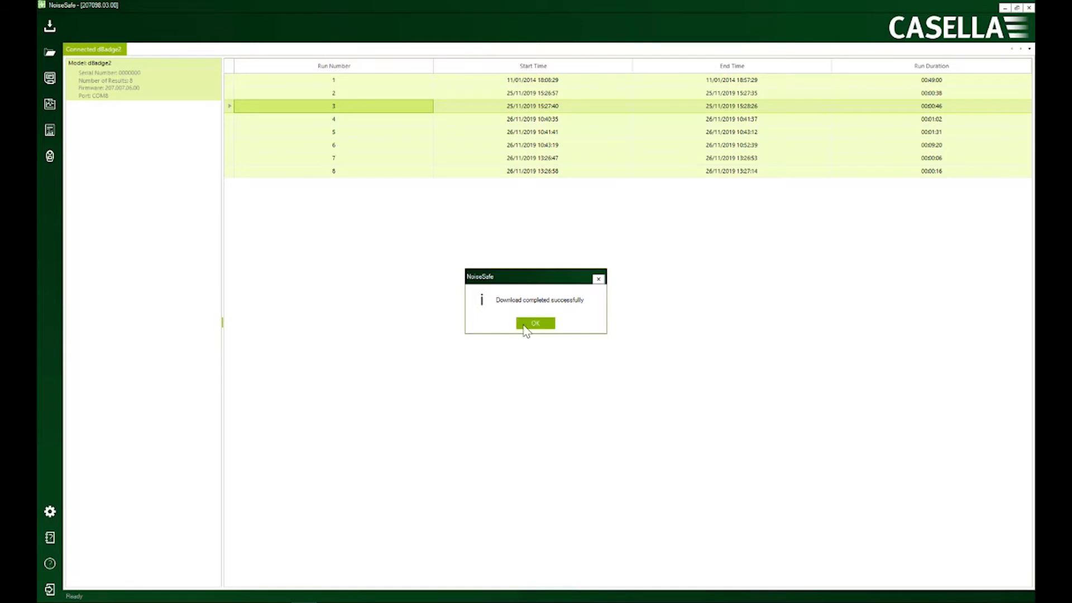
click(529, 324)
click(50, 158)
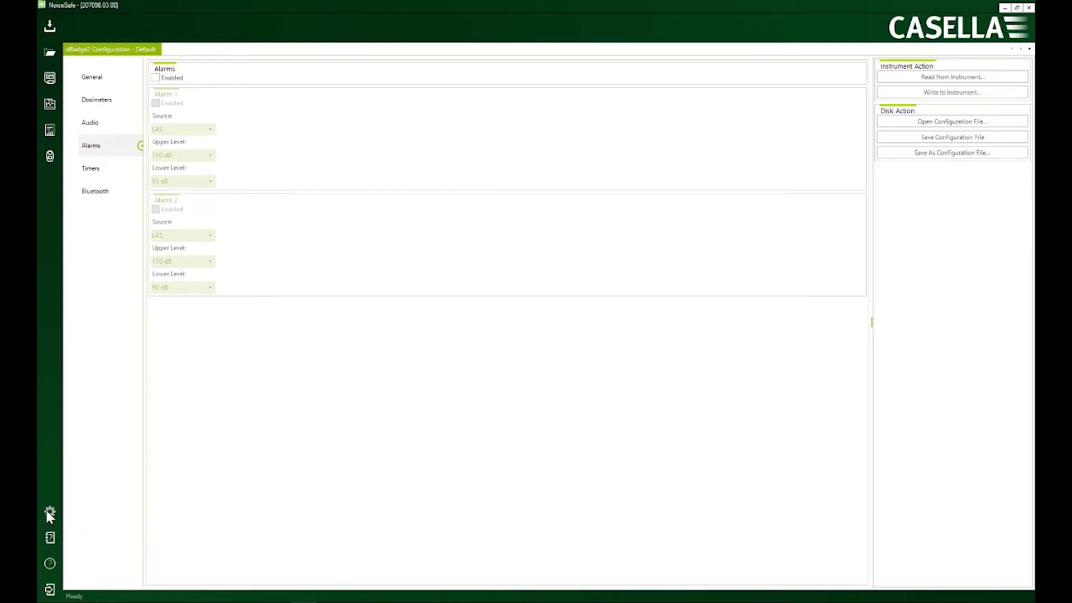
In General application options, cancel an archive-folder change and toggle the Prompt user checkbox
click(50, 513)
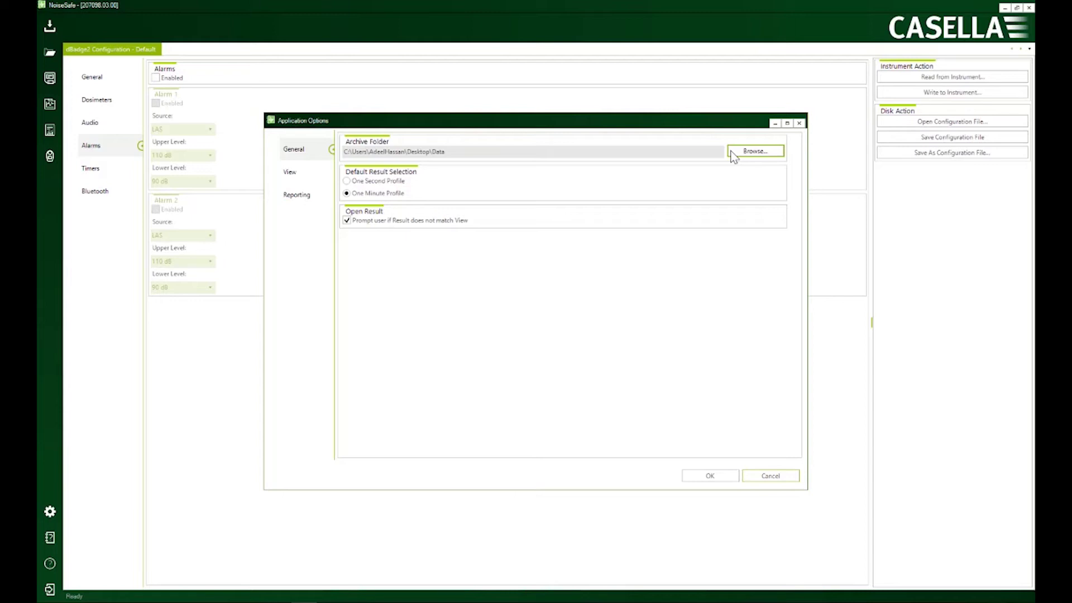
click(732, 154)
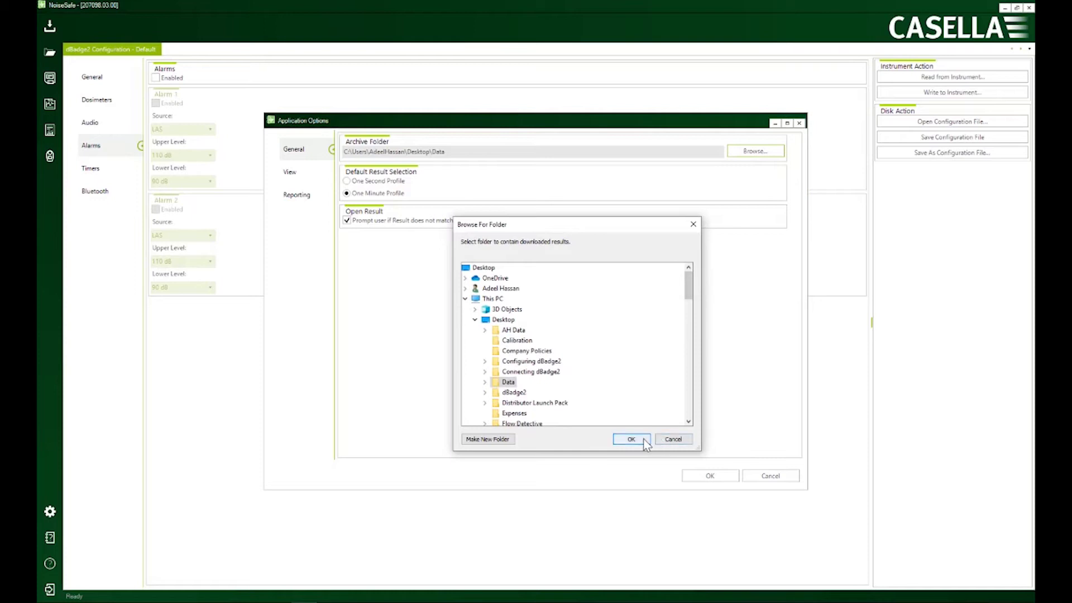
click(674, 439)
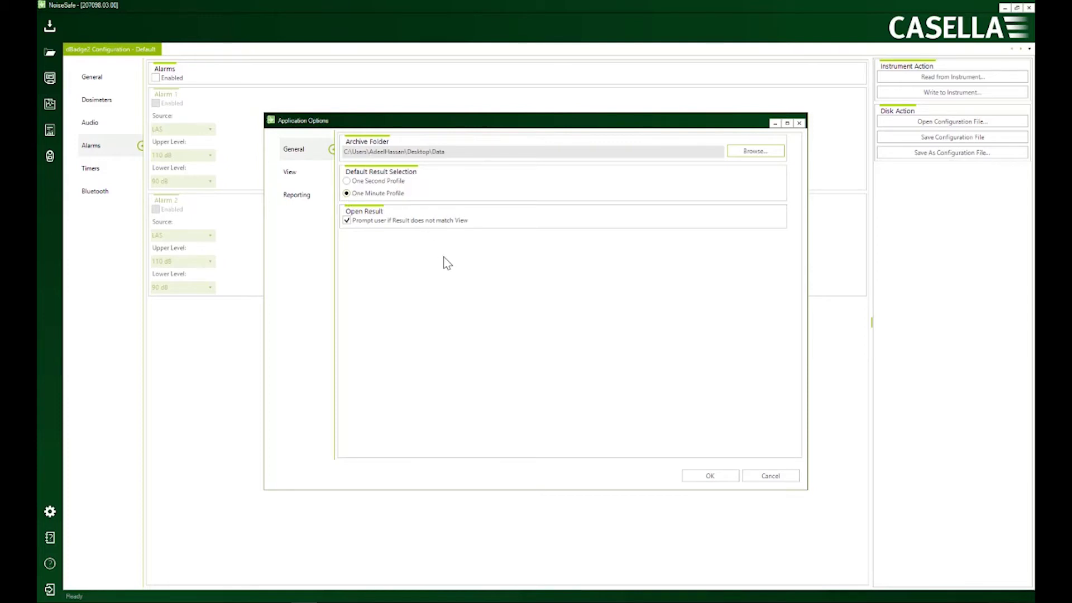
click(348, 221)
Replace the view editor contents with a new default view (Dosimeter 1, OSHA HC)
click(294, 174)
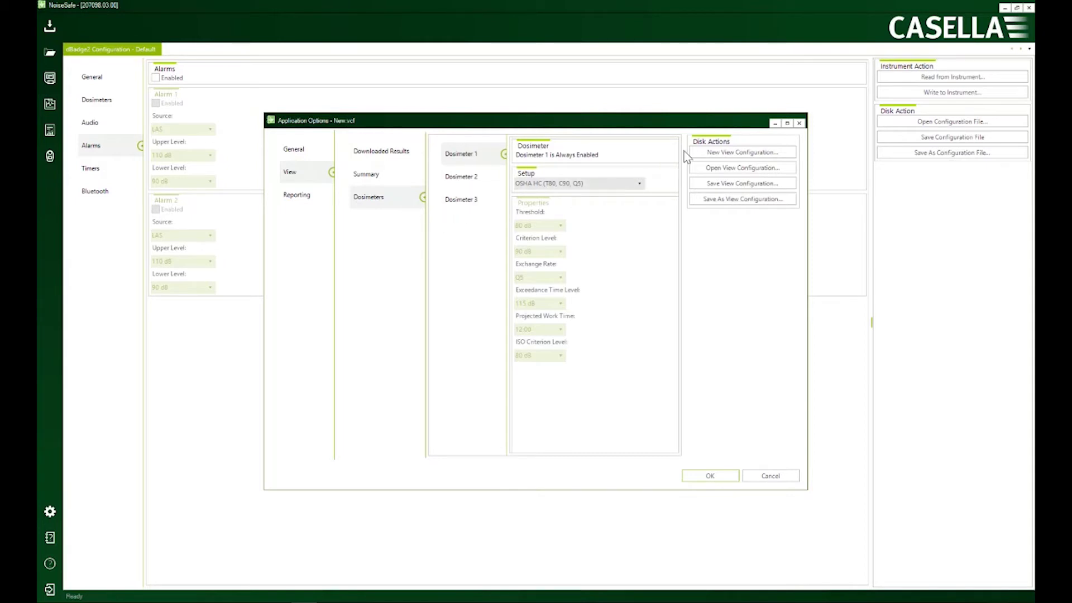
click(718, 152)
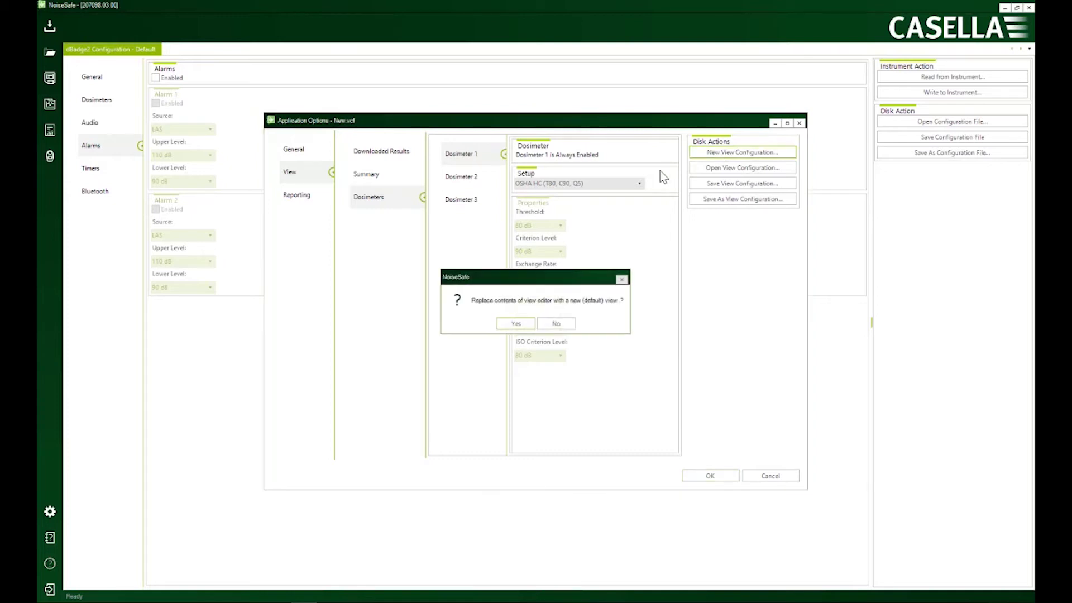
click(516, 323)
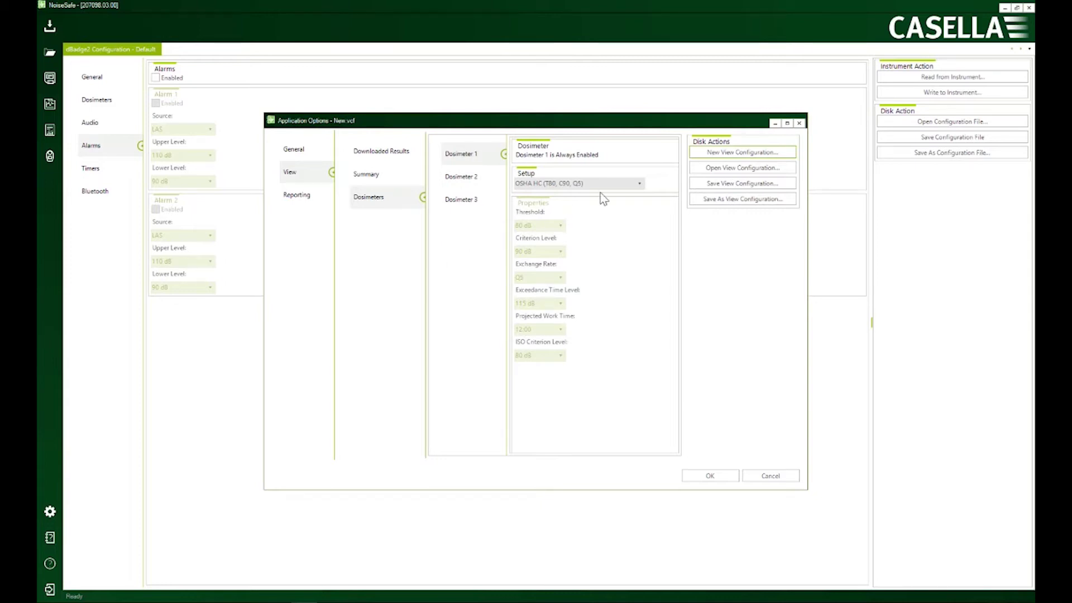
Load the 'New' view configuration file from the Views folder
click(721, 169)
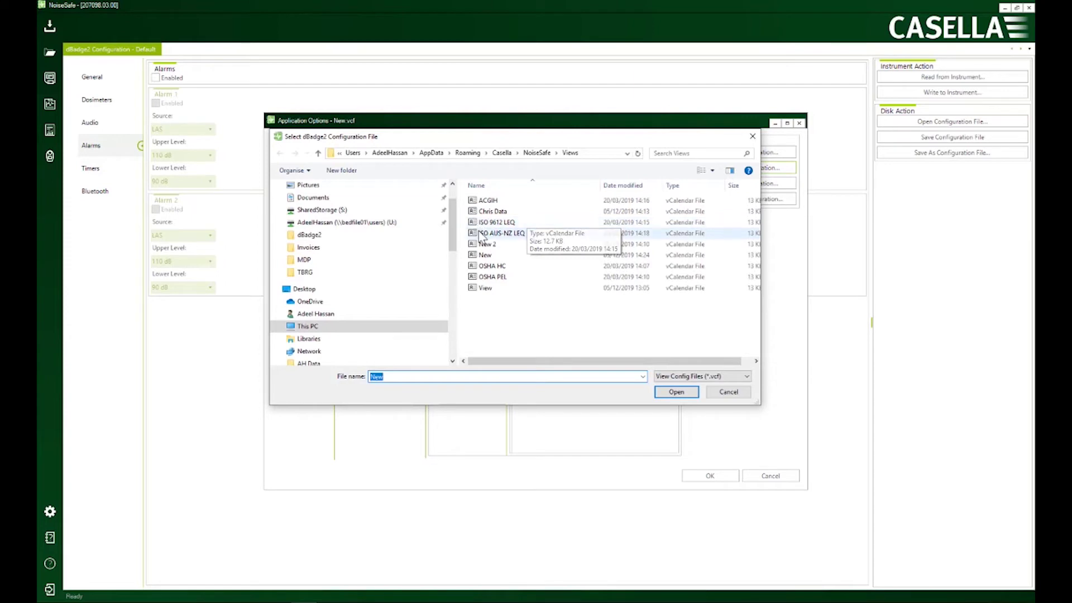
mouse_move(502, 233)
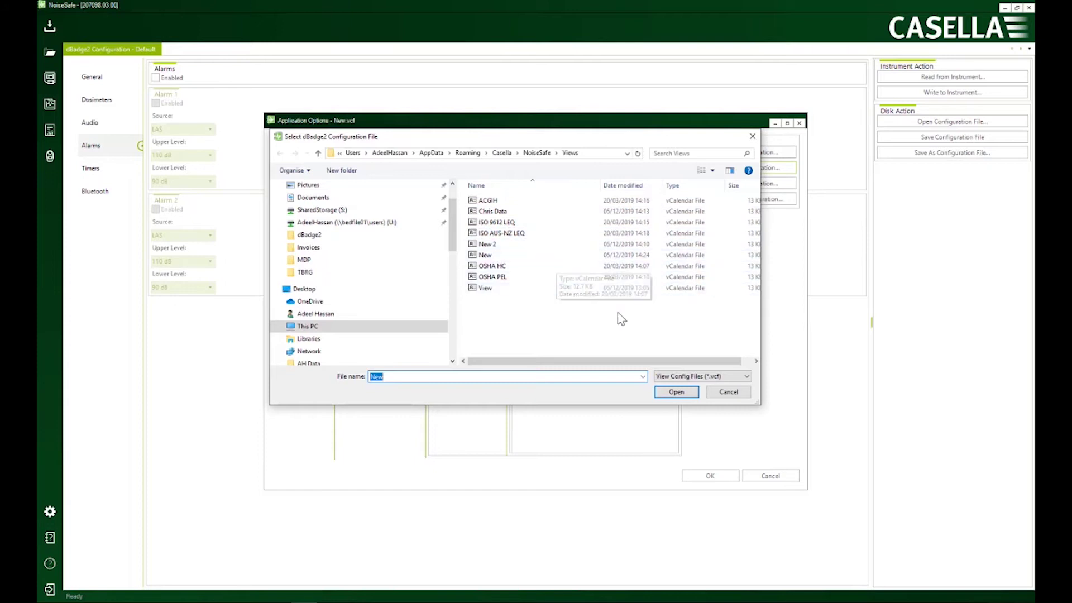
click(688, 393)
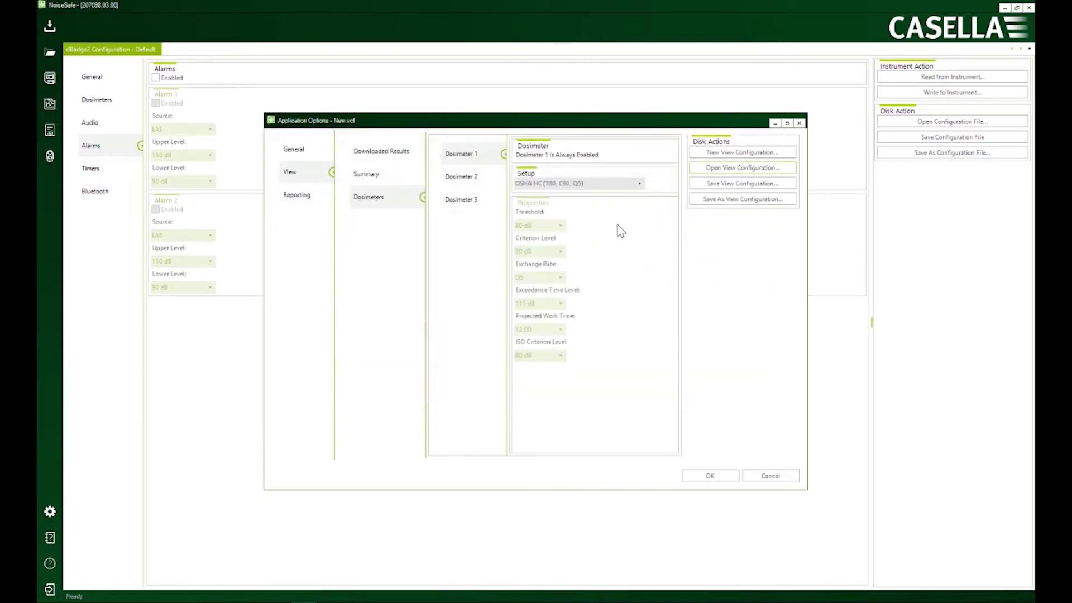
Add Calibration Before SPL, D1 ISO Dose Projected and D1 LAeq to Downloaded Results columns
click(383, 157)
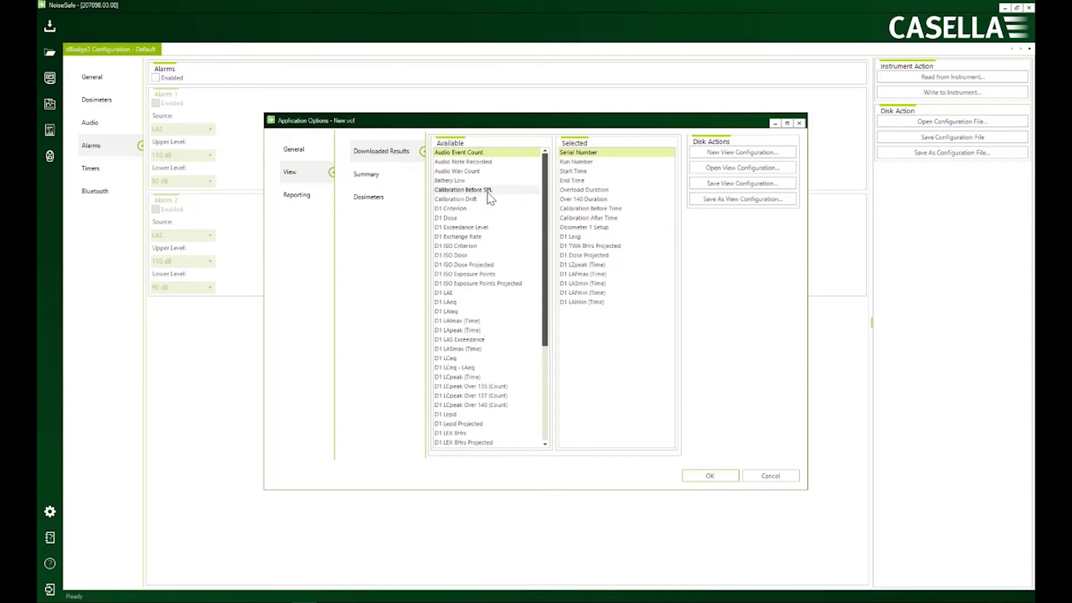
drag(489, 190, 587, 235)
mouse_move(468, 255)
mouse_down()
mouse_move(608, 270)
mouse_move(622, 292)
mouse_up()
drag(466, 294, 617, 328)
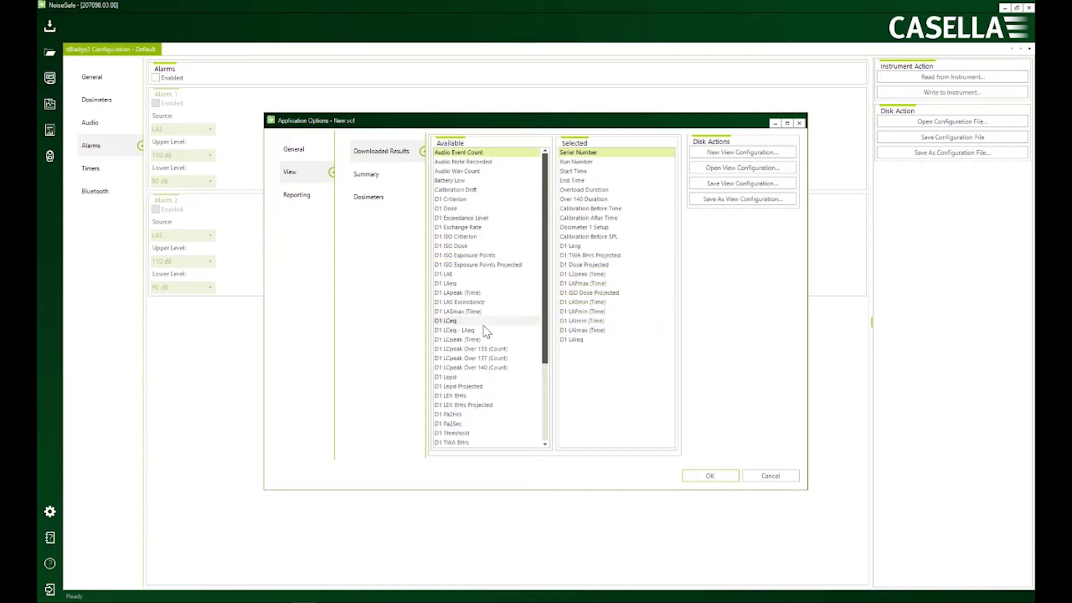
Drop nine columns, including calibration times and Over 140 Duration, then save and confirm the view
click(578, 209)
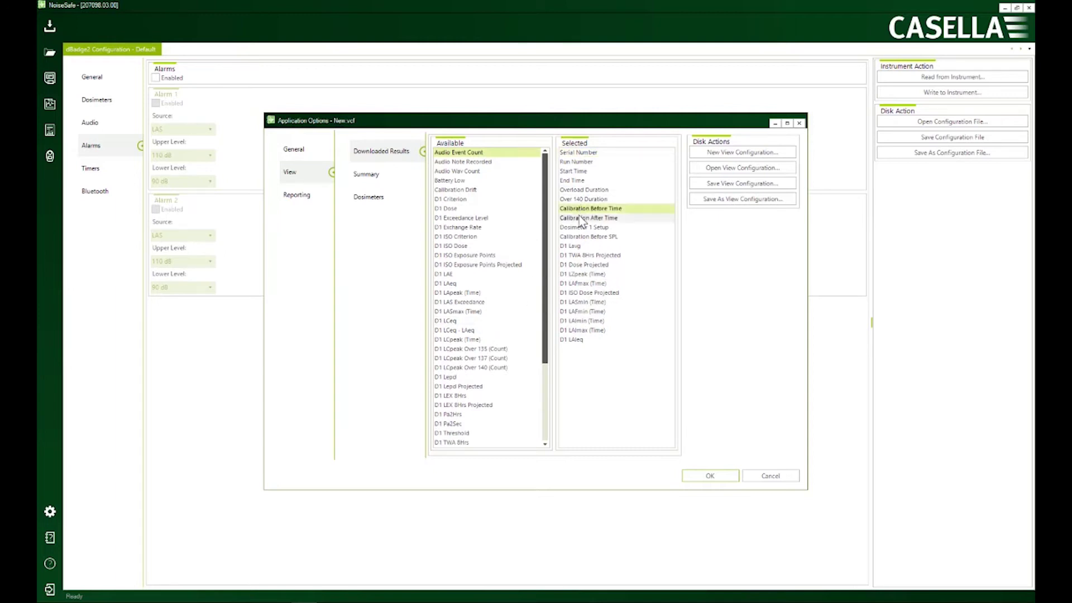
ctrl+click(579, 218)
ctrl+click(584, 237)
ctrl+click(587, 256)
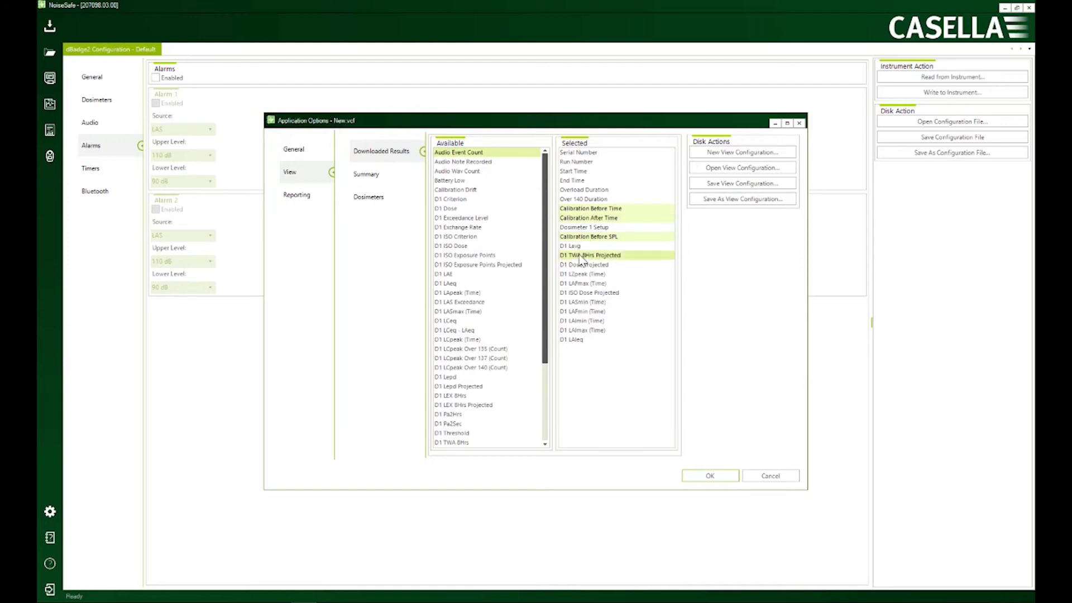
ctrl+click(588, 275)
ctrl+click(587, 292)
ctrl+click(582, 311)
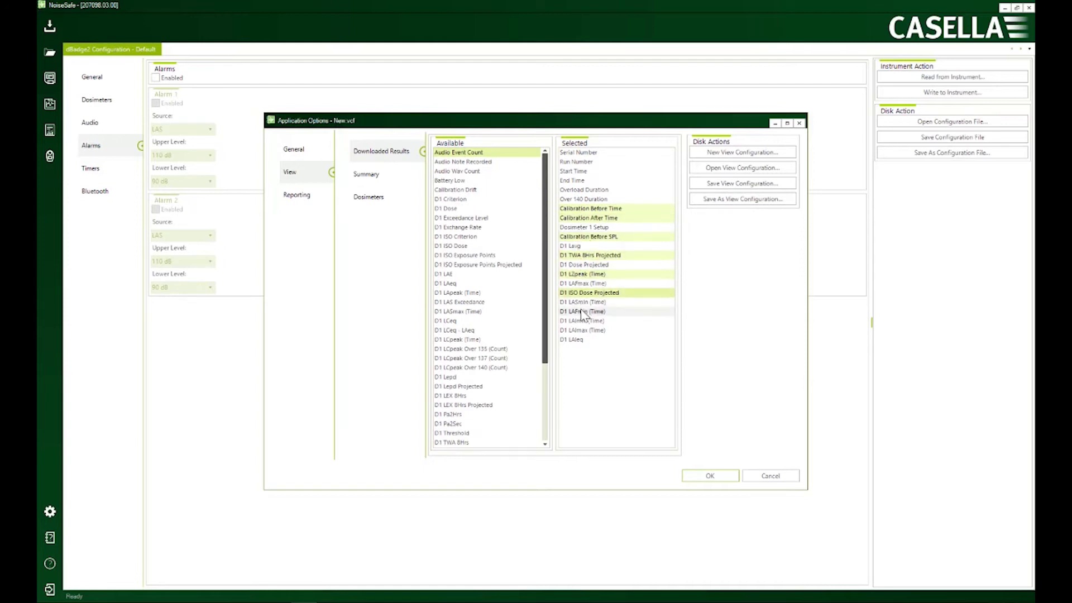
ctrl+click(576, 320)
ctrl+click(591, 200)
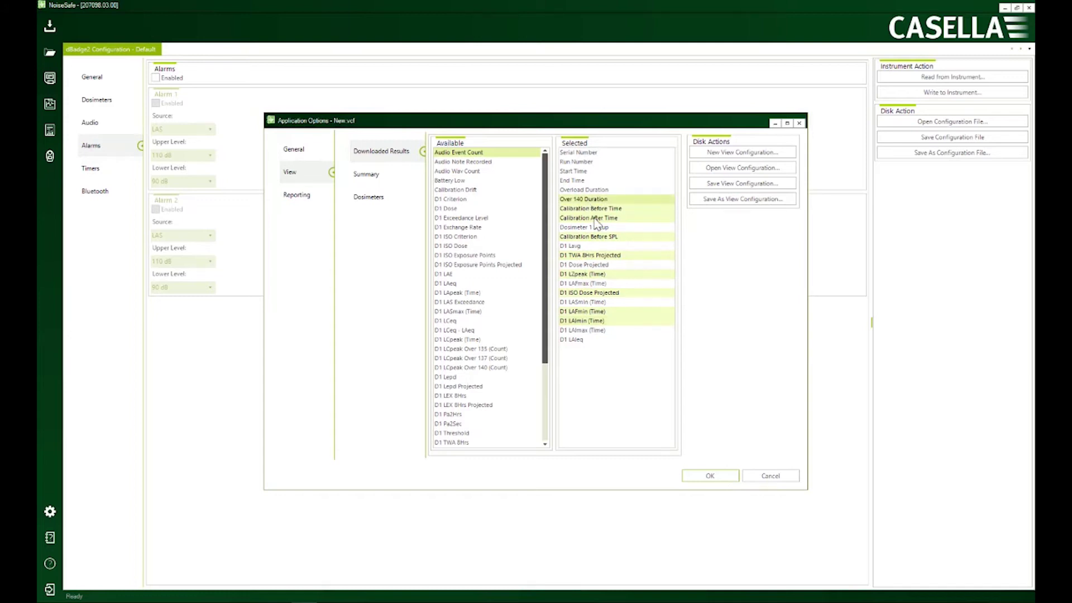
drag(596, 222, 494, 230)
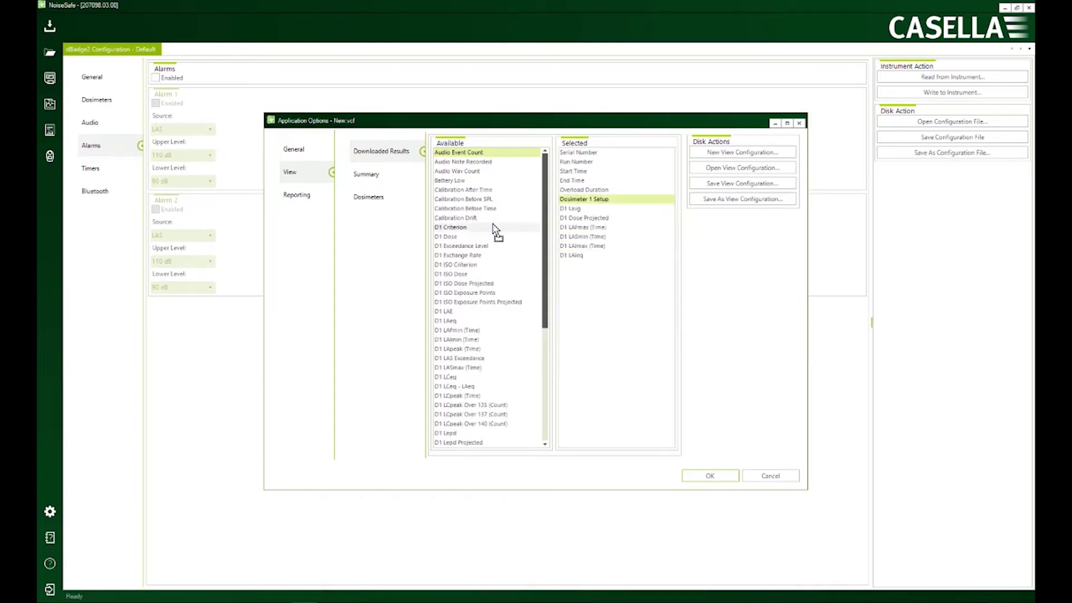
click(714, 186)
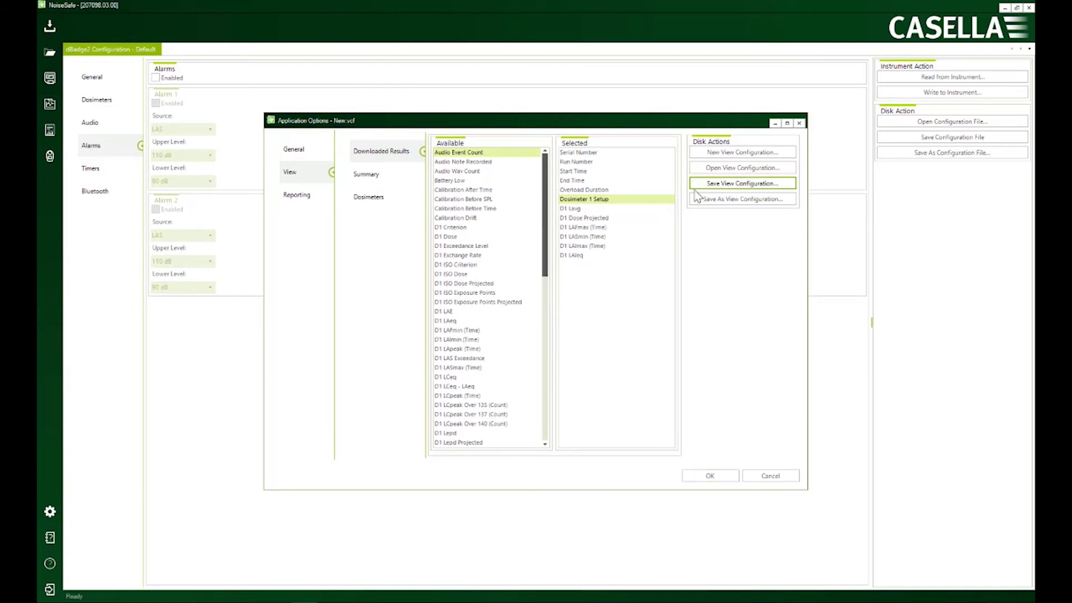
click(712, 477)
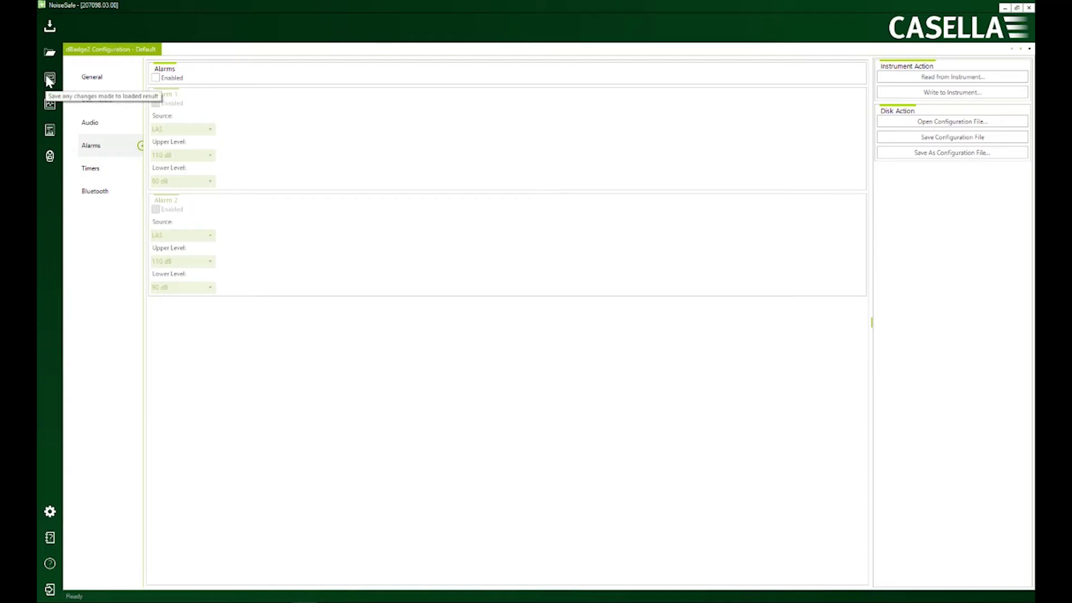
Show the Summary, then the Downloaded Results table of eight runs
click(50, 101)
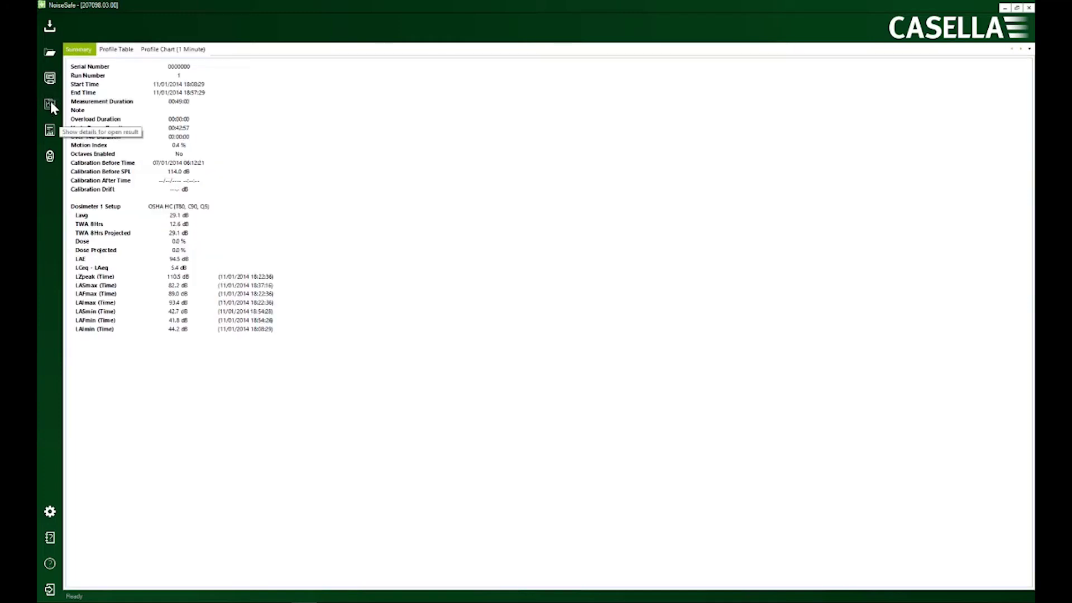
click(49, 53)
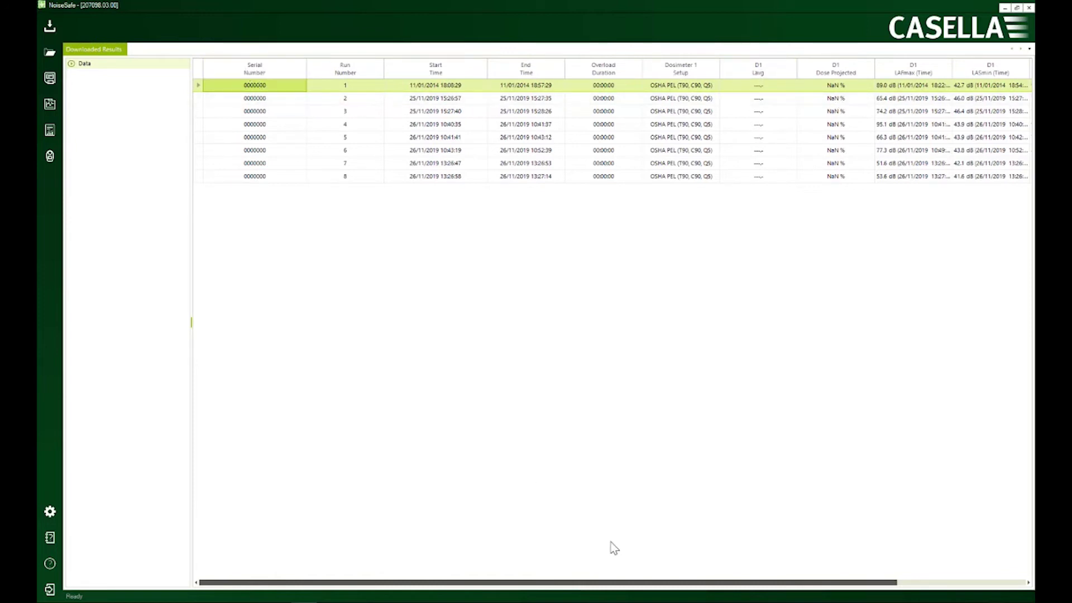
mouse_move(642, 583)
mouse_down()
mouse_move(823, 594)
mouse_move(850, 582)
mouse_up()
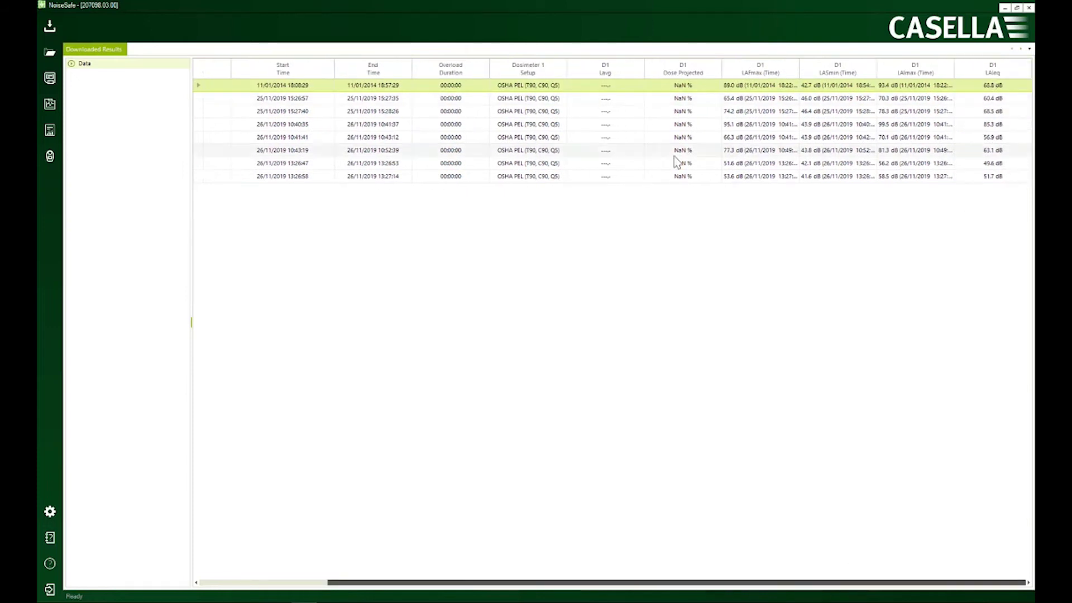
Remove extra Downloaded Results columns, keeping Serial Number, Run Number, D1 LAFmax, LAImax and LAeq
click(52, 513)
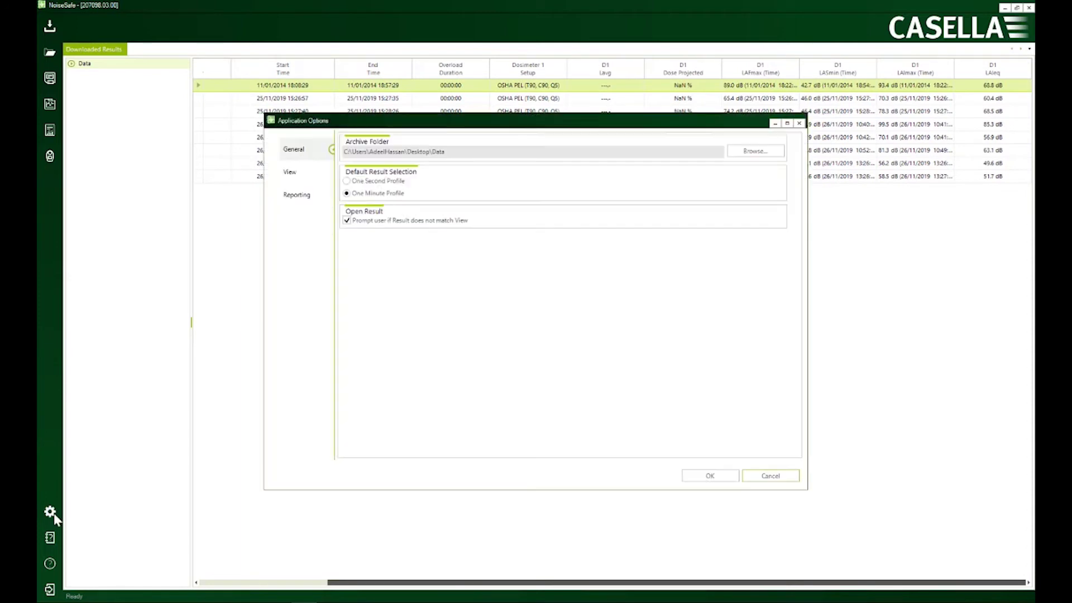
click(295, 174)
click(396, 153)
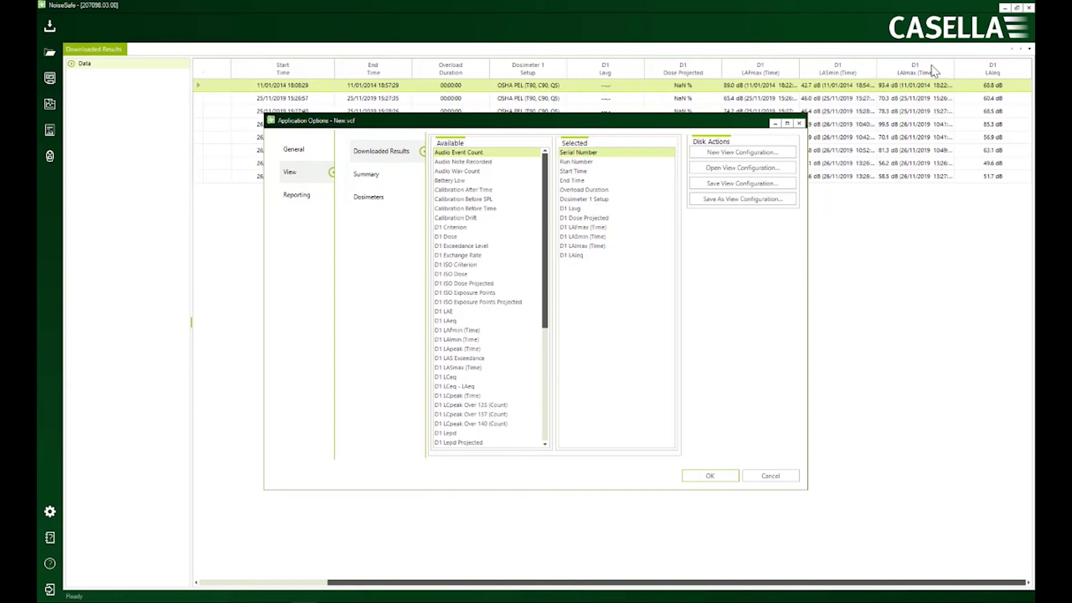
click(577, 209)
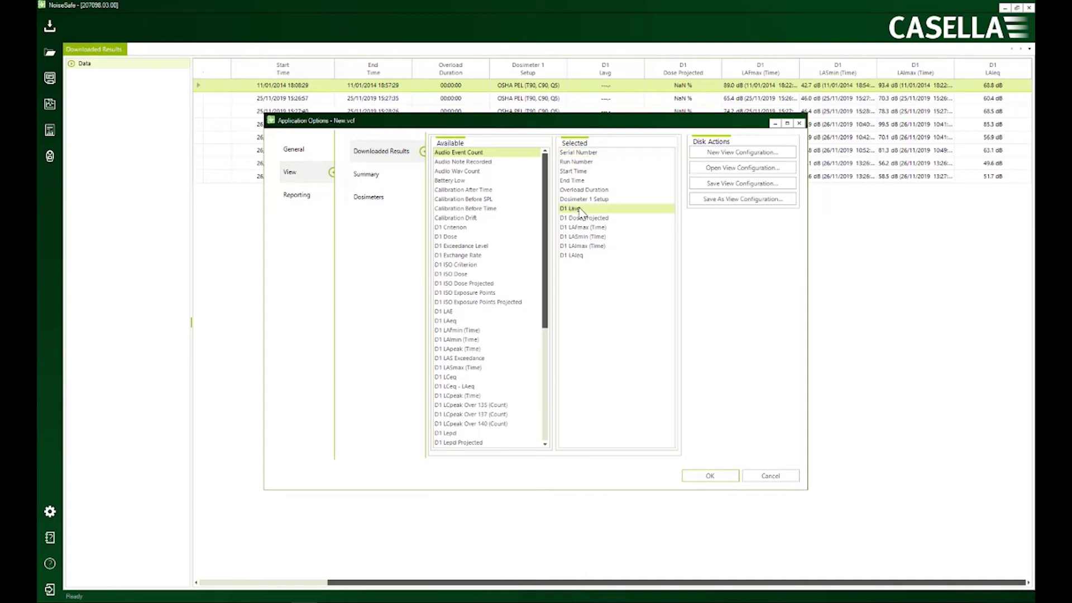
shift+click(577, 171)
ctrl+click(577, 218)
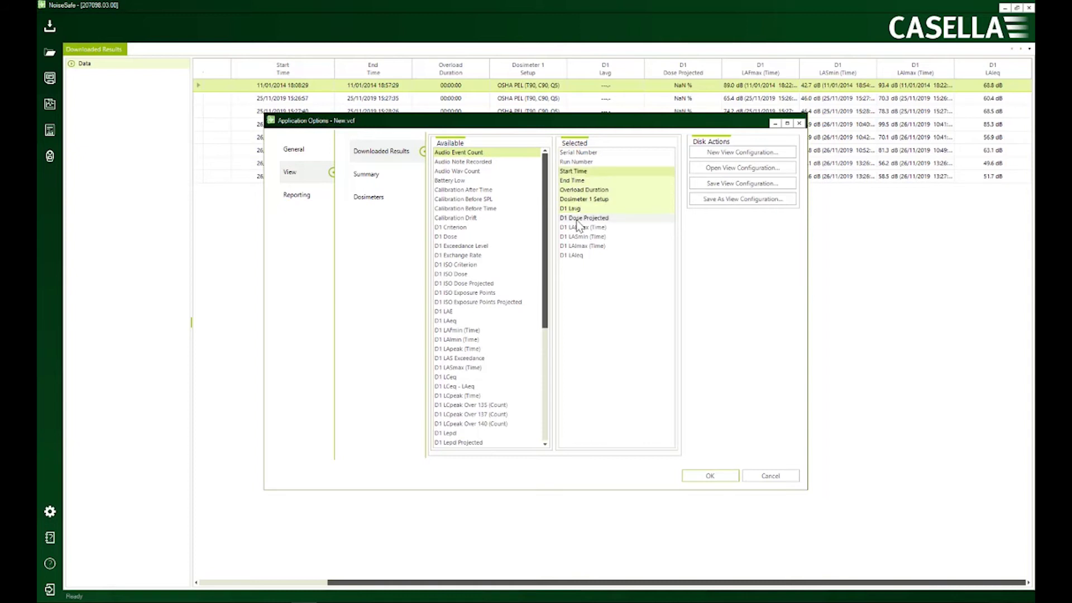
ctrl+click(578, 236)
drag(580, 190, 495, 236)
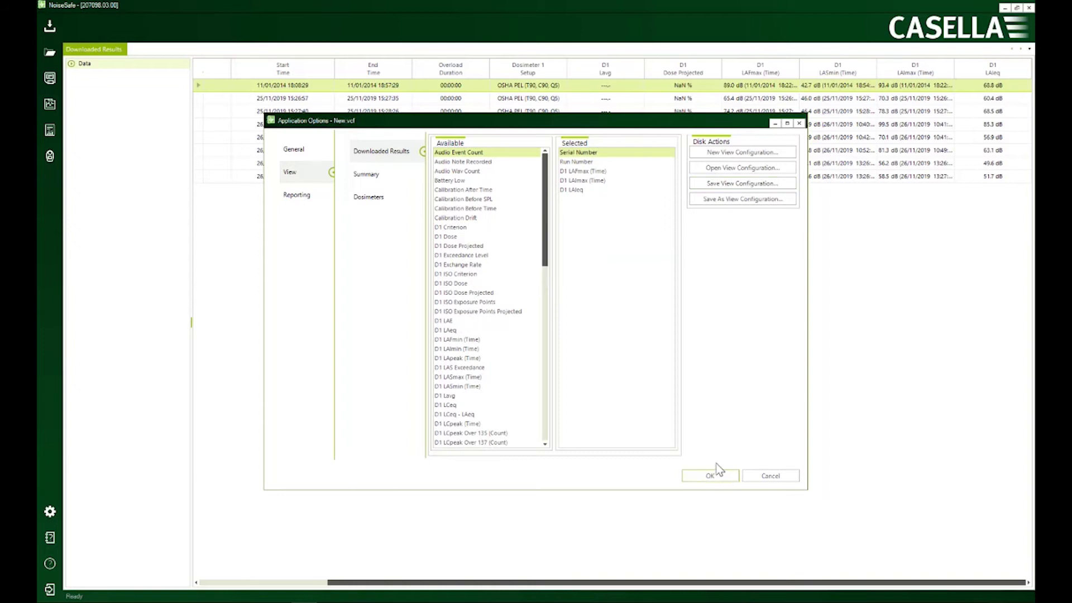
click(710, 477)
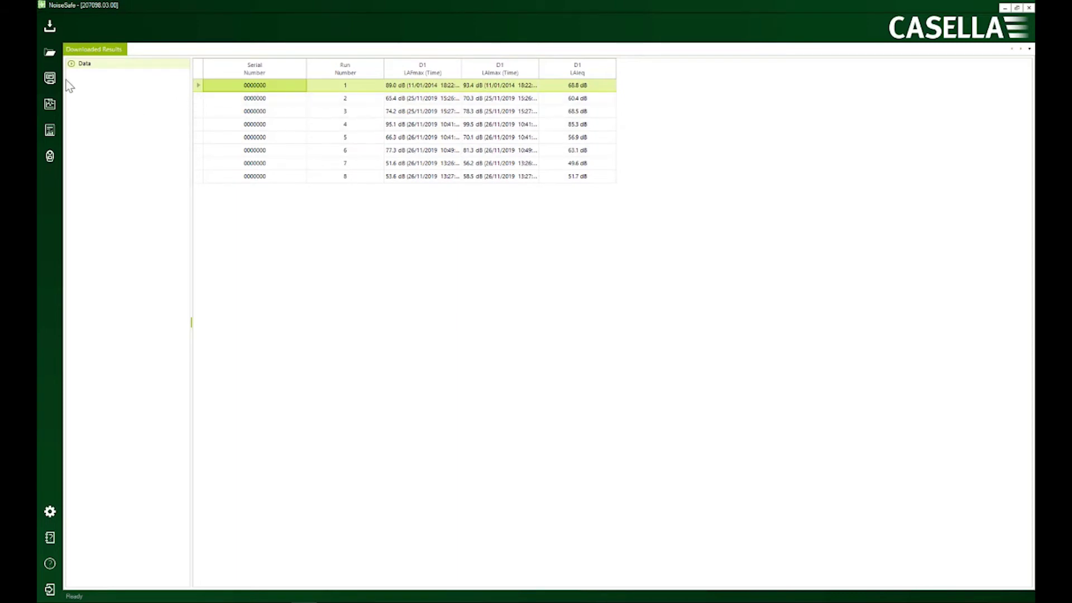
Bring up the Summary field settings in the View options
click(50, 511)
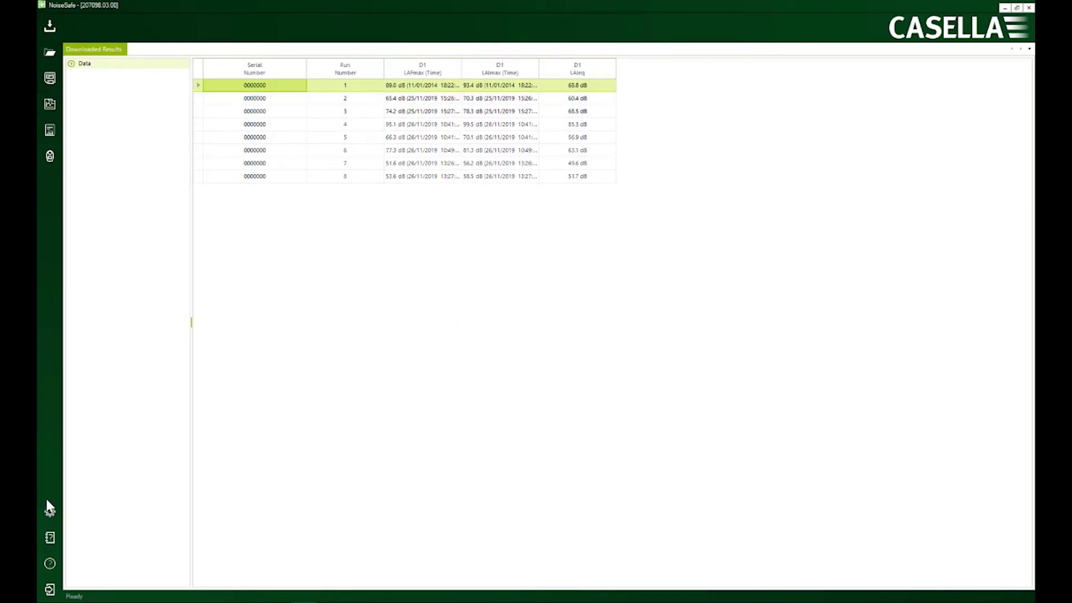
click(290, 172)
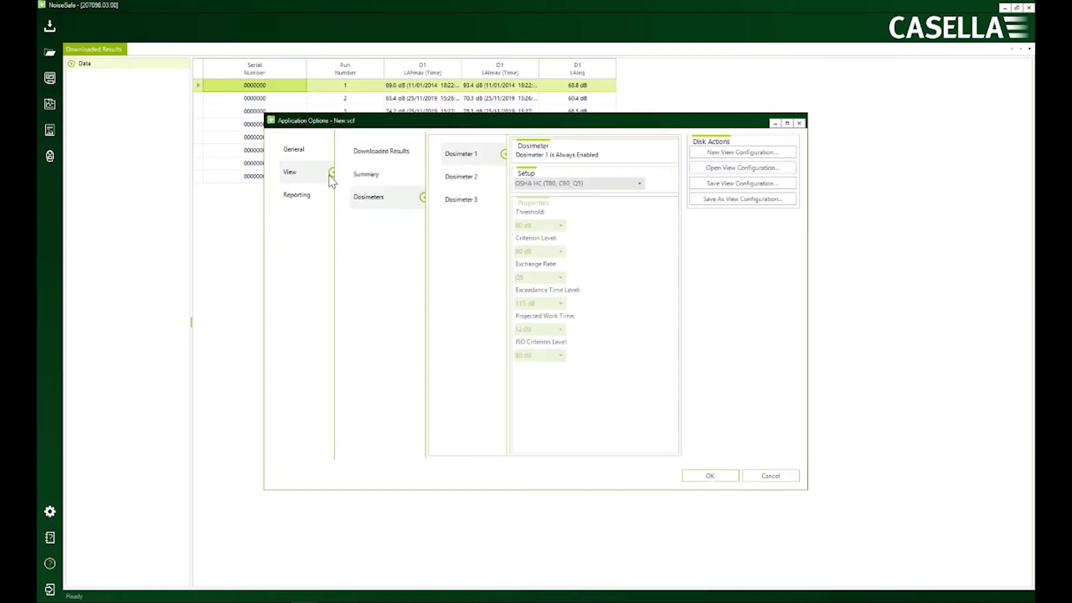
click(393, 176)
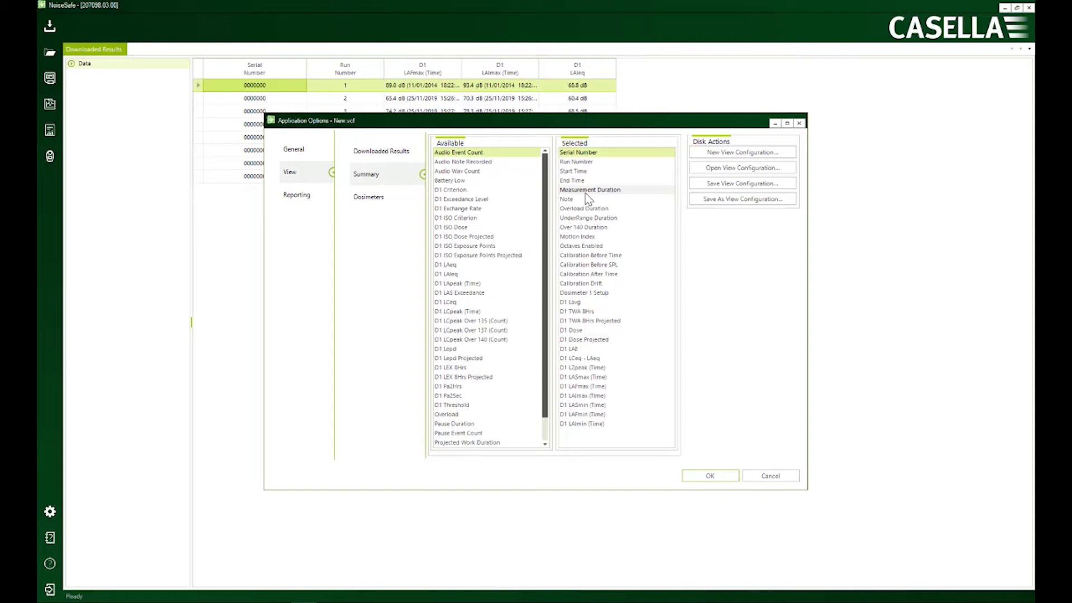
Remove UnderRange Duration, Motion Index, calibration fields, D1 Dose and min/max items from Summary
click(587, 218)
ctrl+click(579, 236)
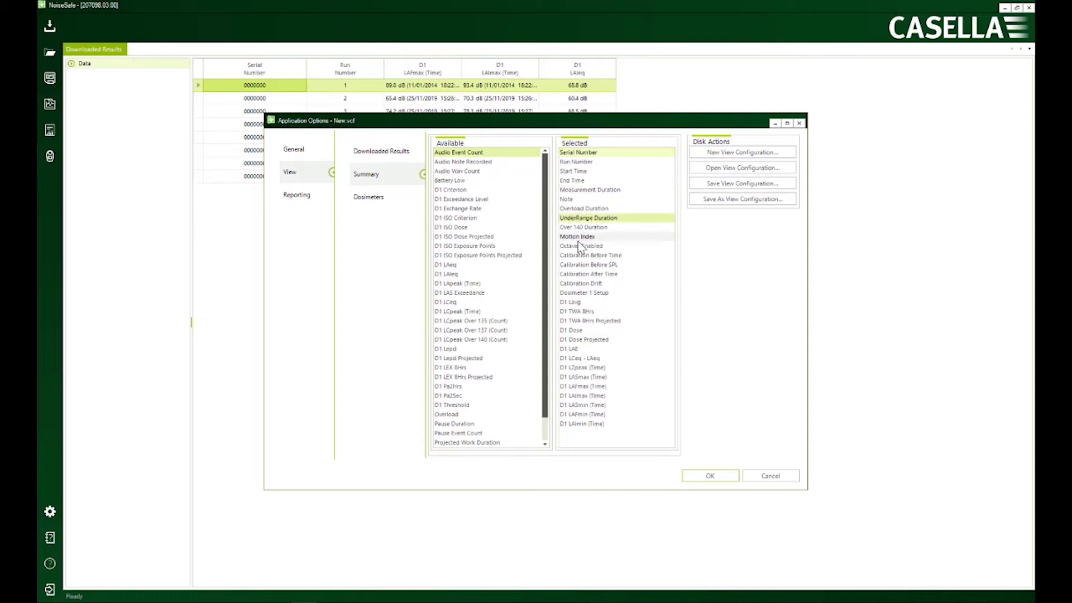
ctrl+click(579, 254)
ctrl+click(578, 274)
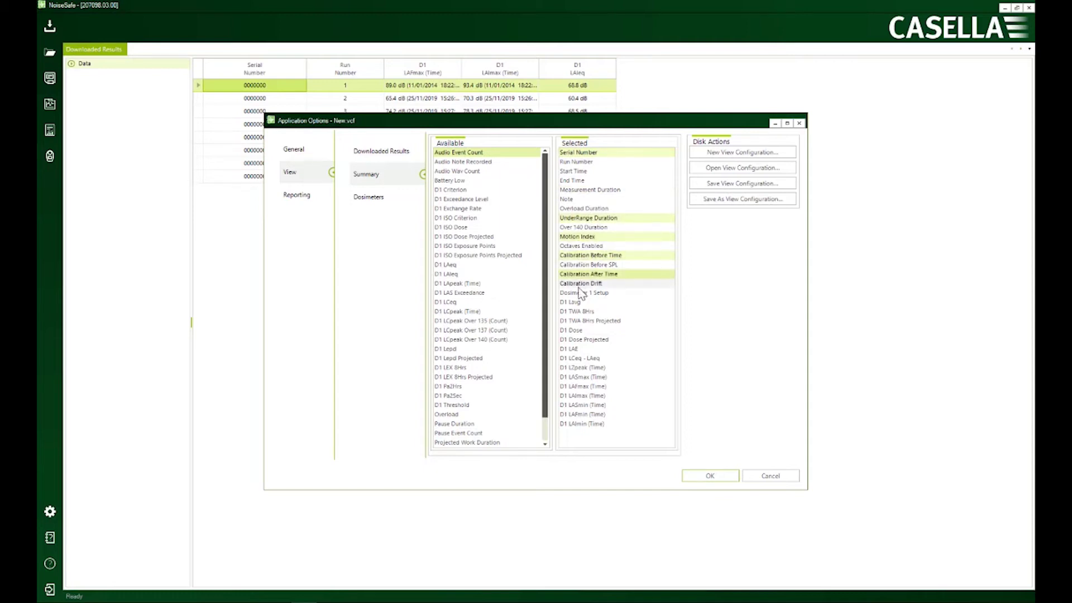
ctrl+click(573, 302)
ctrl+click(579, 320)
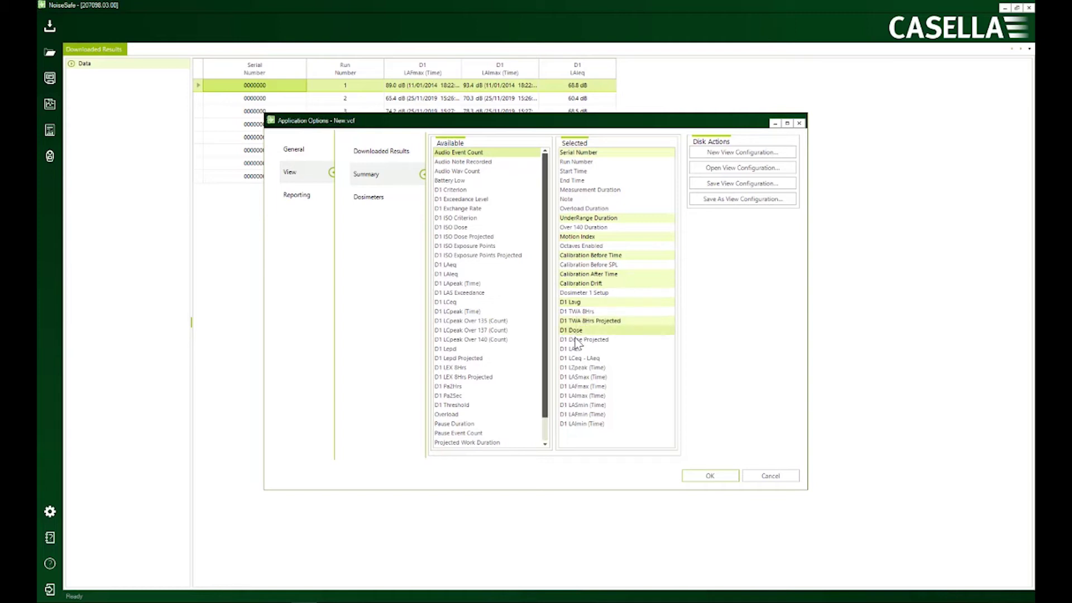
ctrl+click(575, 348)
ctrl+click(575, 377)
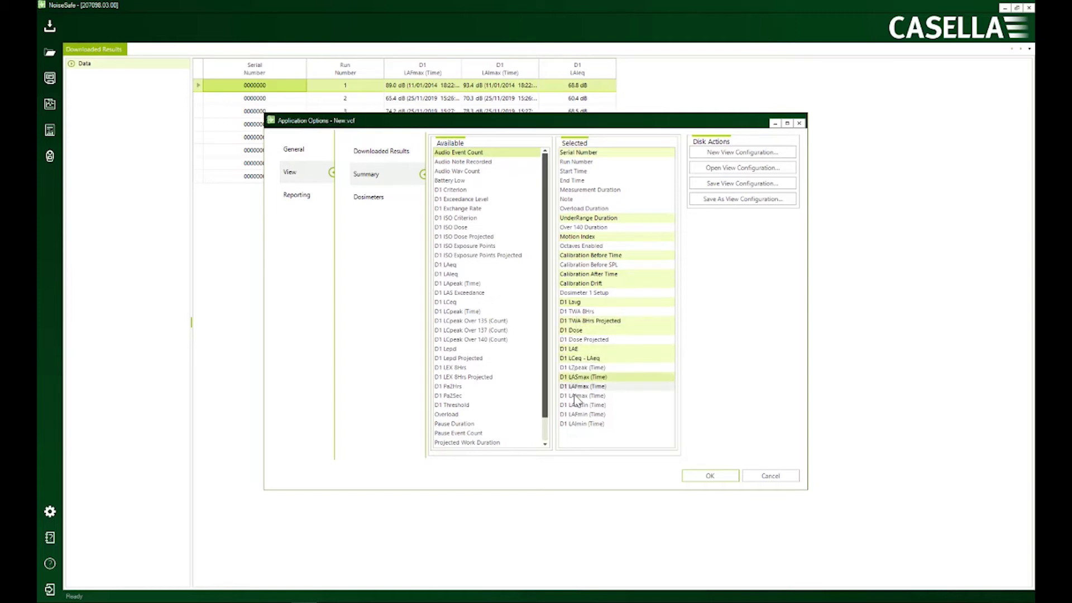
ctrl+click(575, 396)
ctrl+click(578, 404)
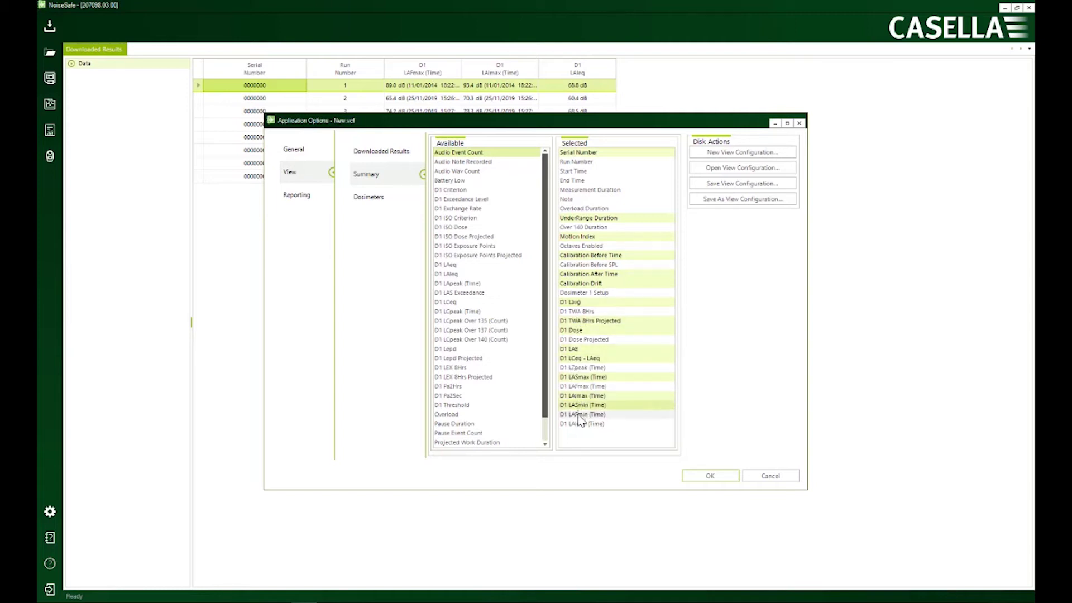
ctrl+click(582, 423)
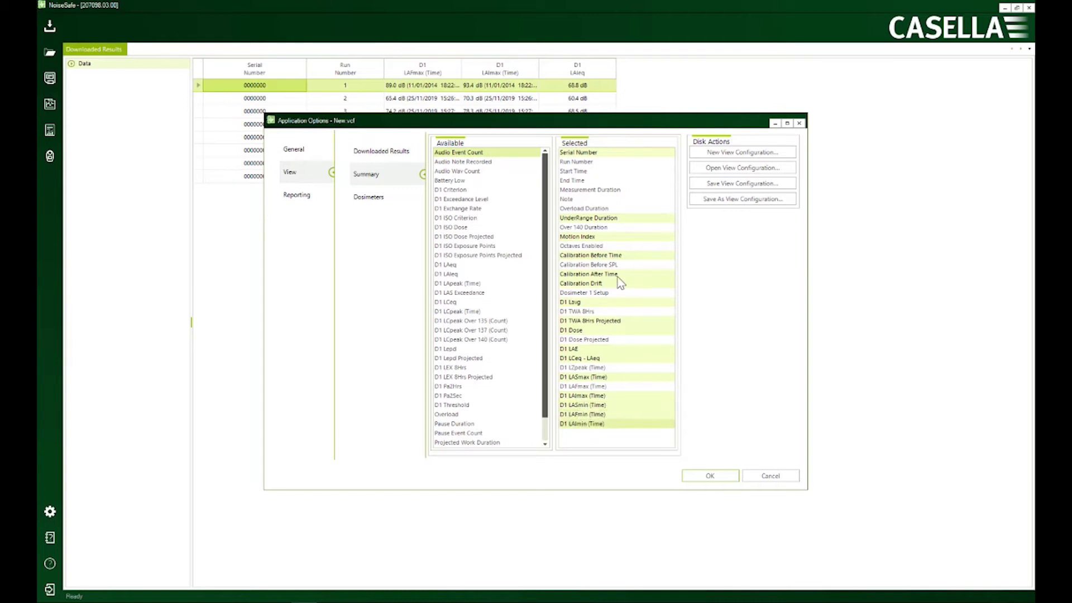
drag(617, 277, 490, 275)
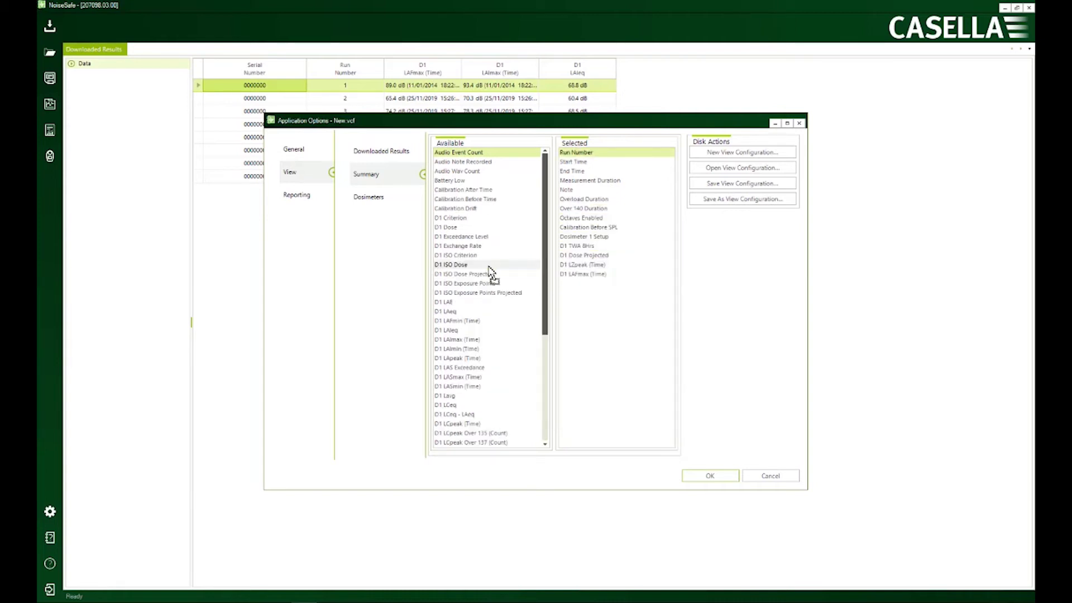
Save the trimmed view configuration as a new file named Adeel.vcf
click(727, 201)
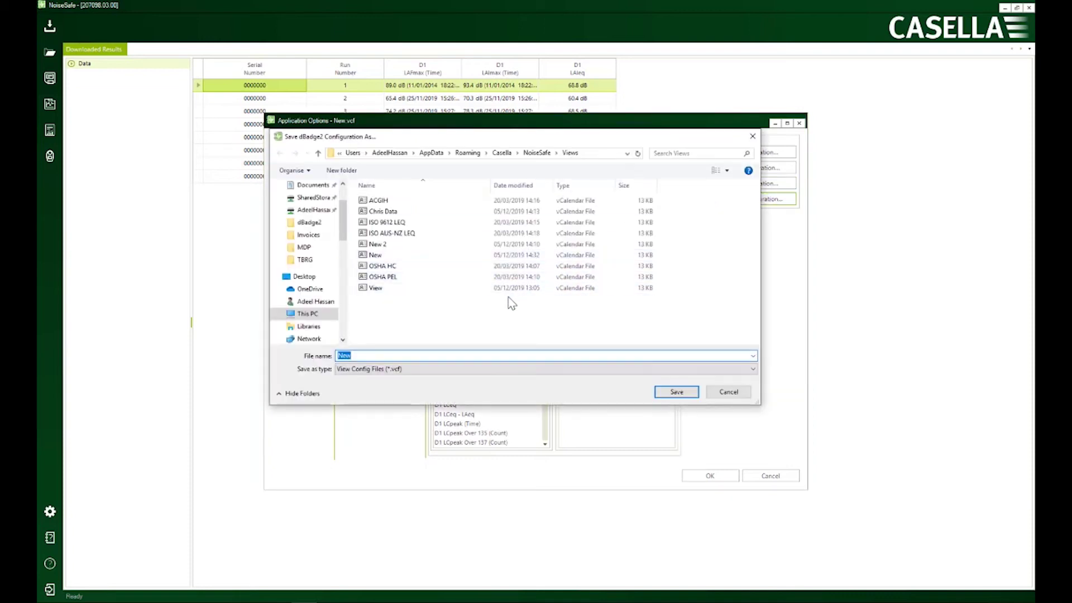
text(Adeel)
click(682, 393)
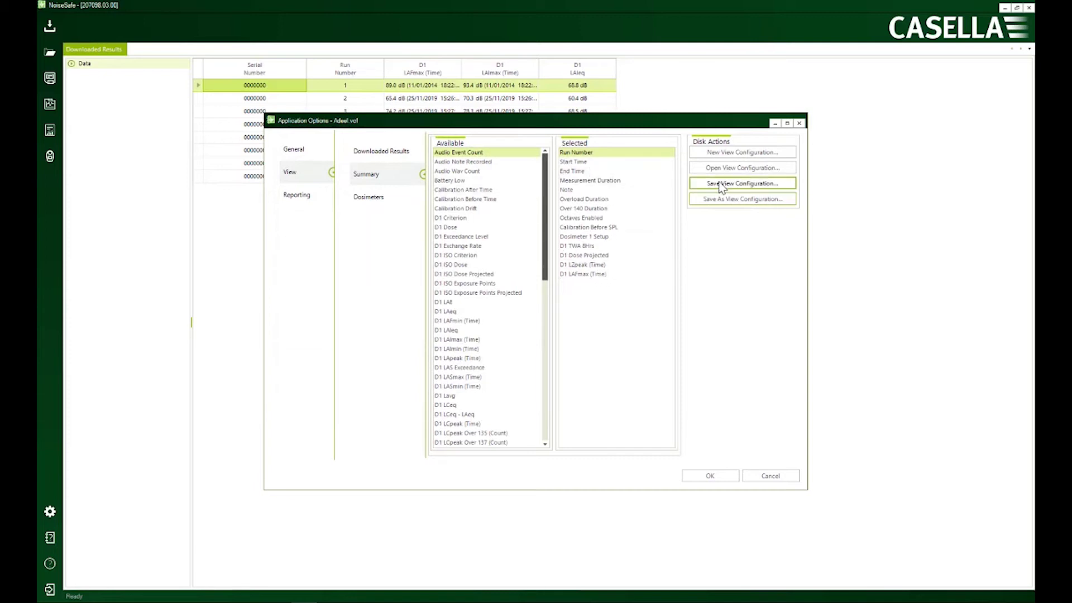
Close the options, view run 1's summary, then return to the View options
click(712, 475)
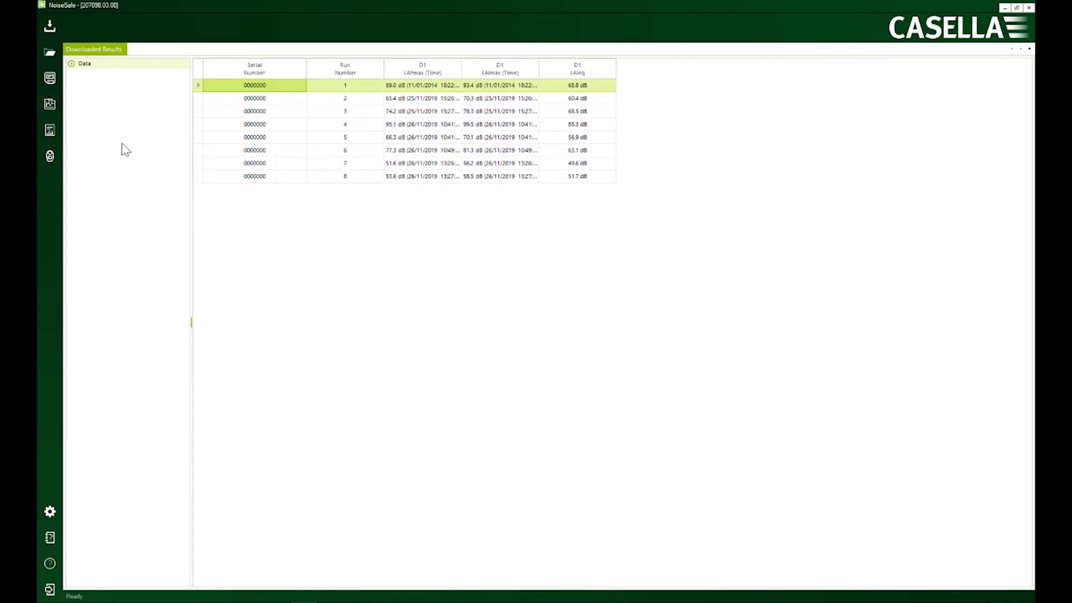
click(50, 103)
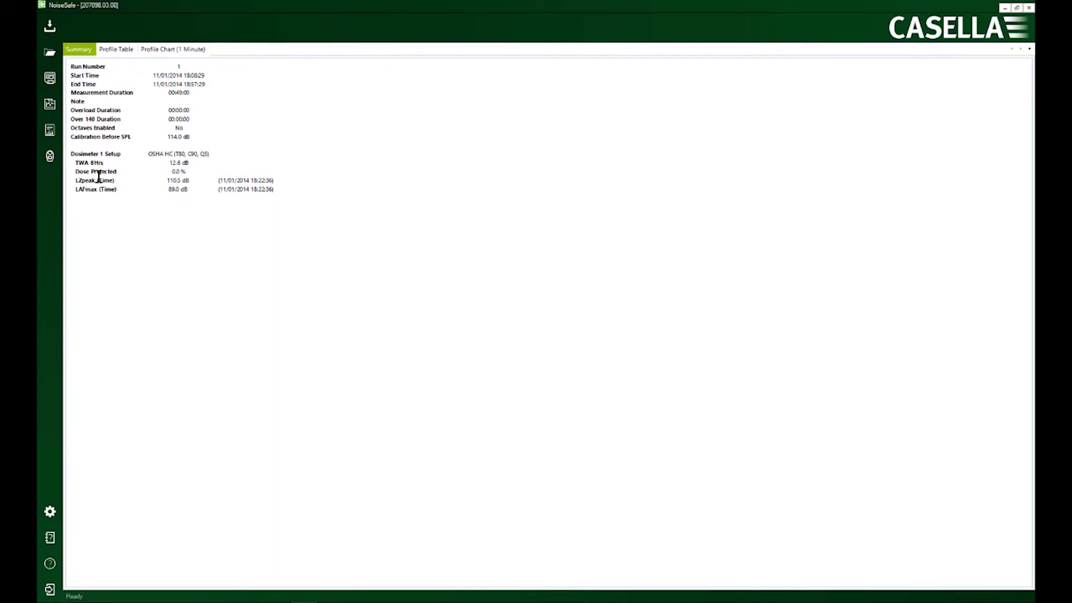
click(49, 512)
click(288, 173)
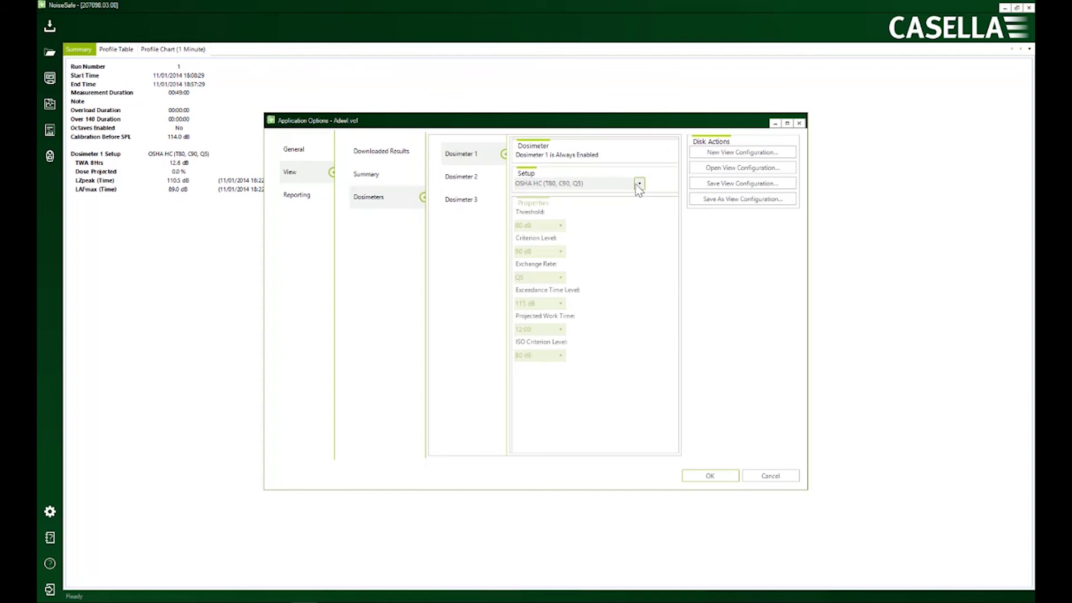
Give Dosimeter 1 a Custom setup with 09:00 projected work time and 80 dB ISO criterion, saving the view
click(639, 184)
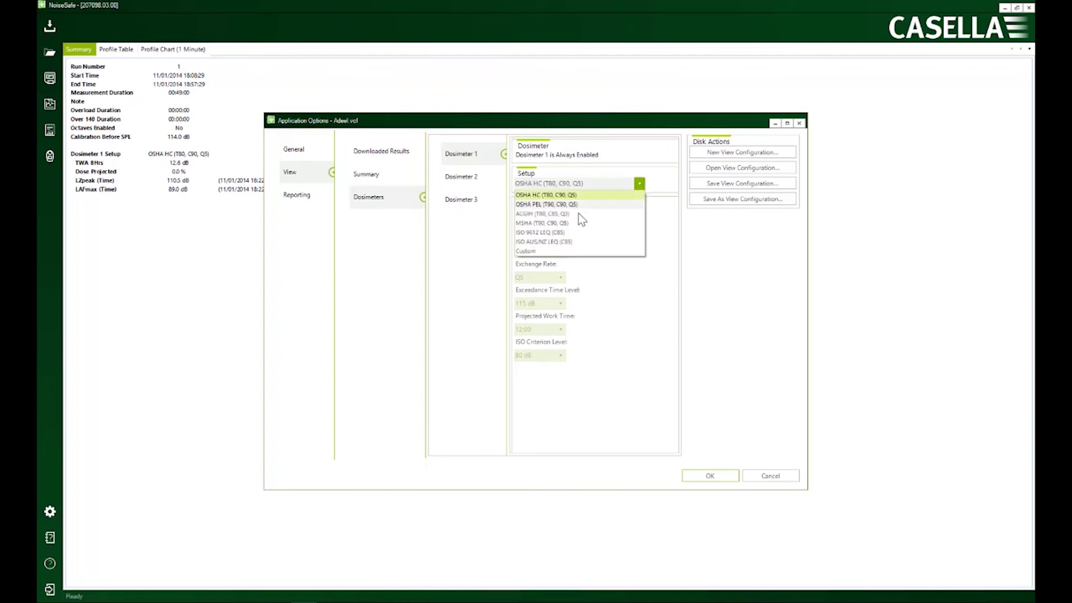
click(539, 251)
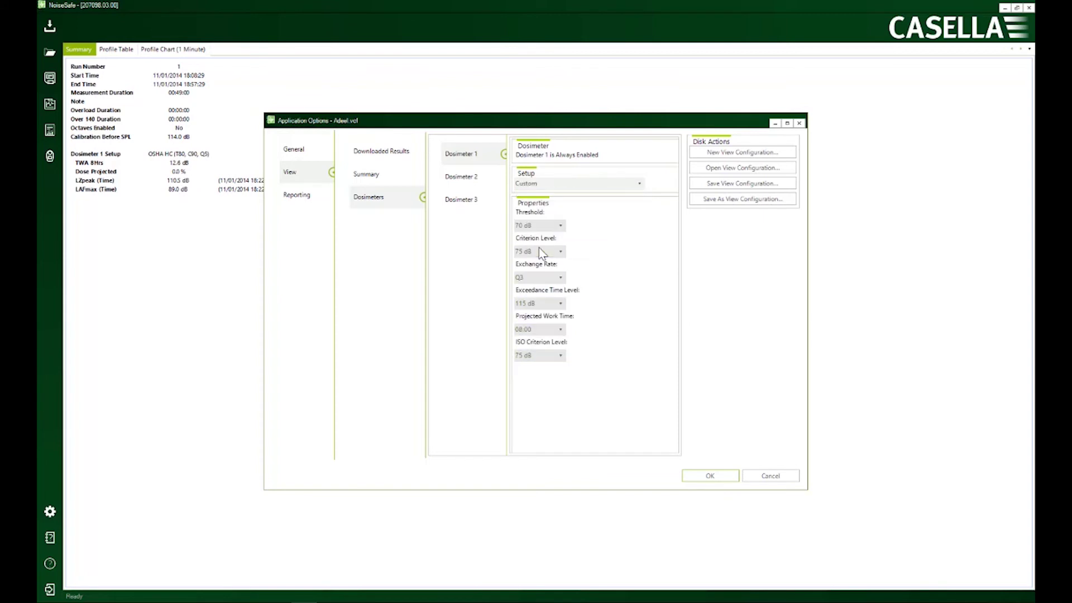
click(560, 329)
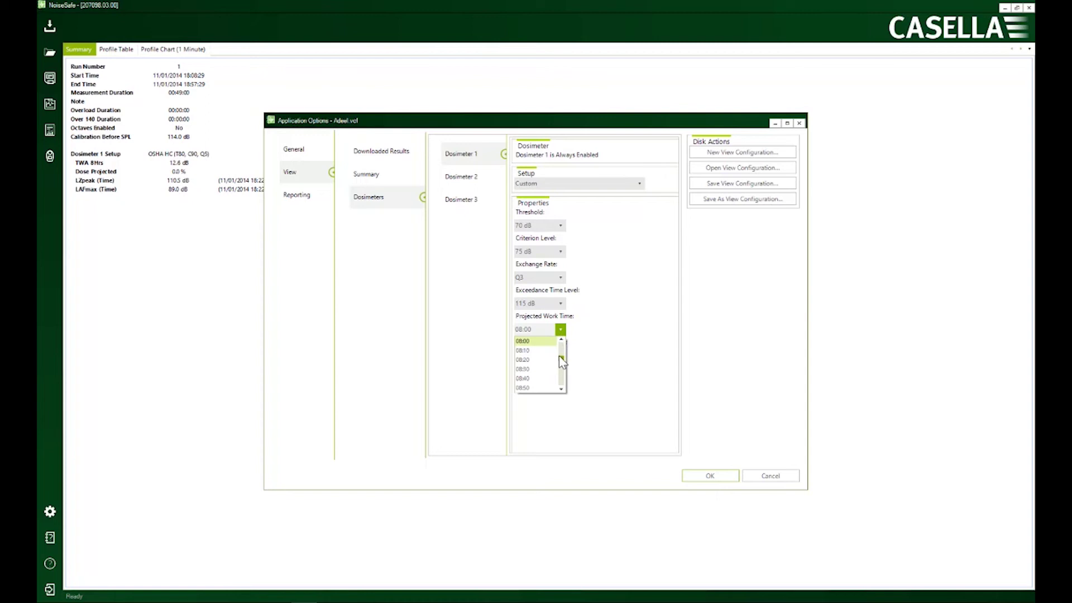
scroll(558, 356, down, 1)
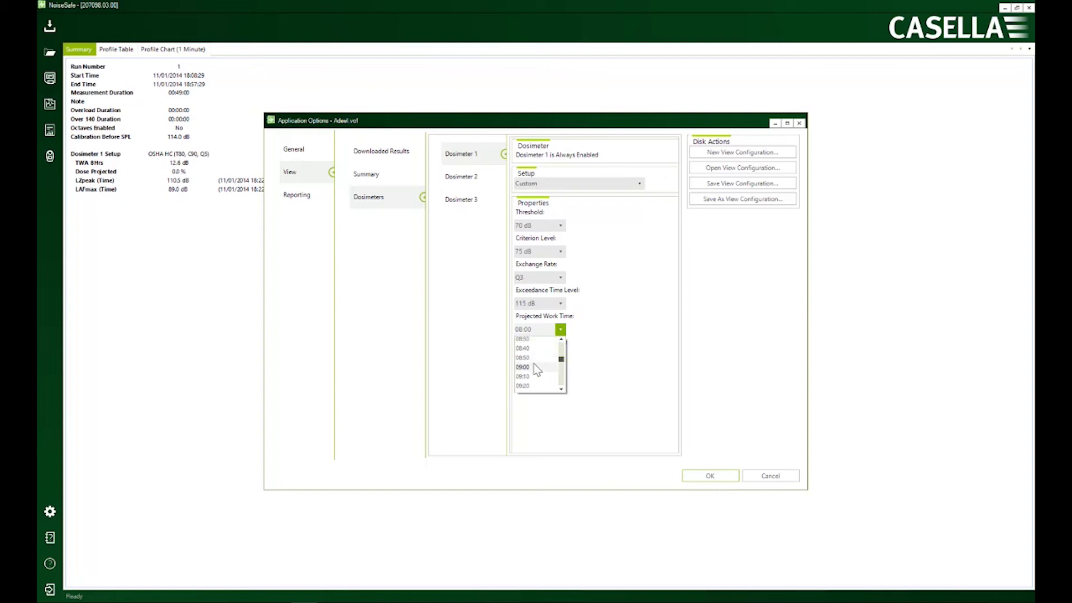
click(534, 367)
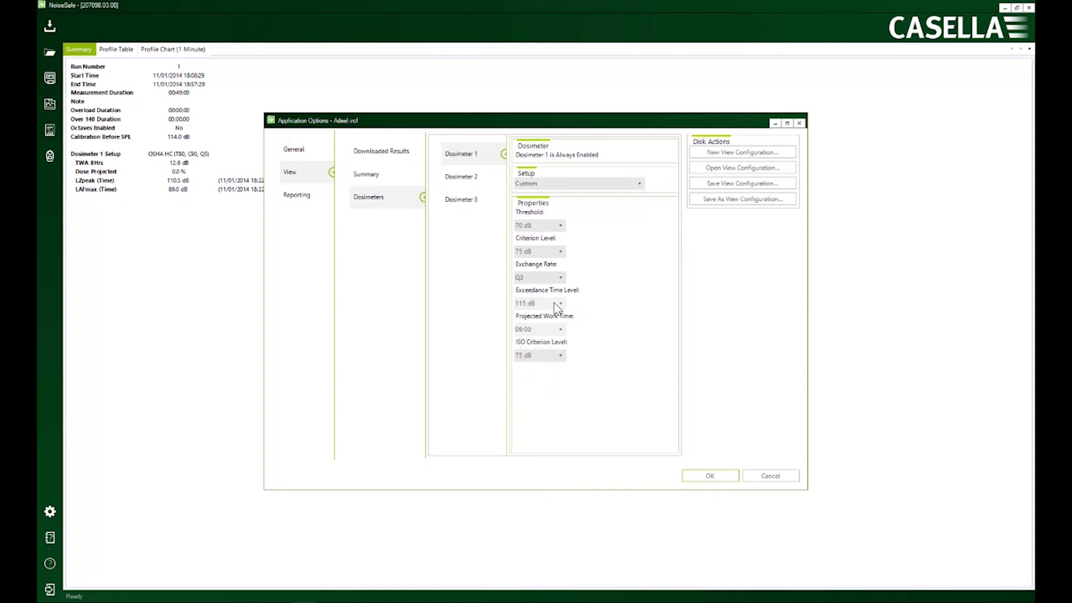
click(561, 356)
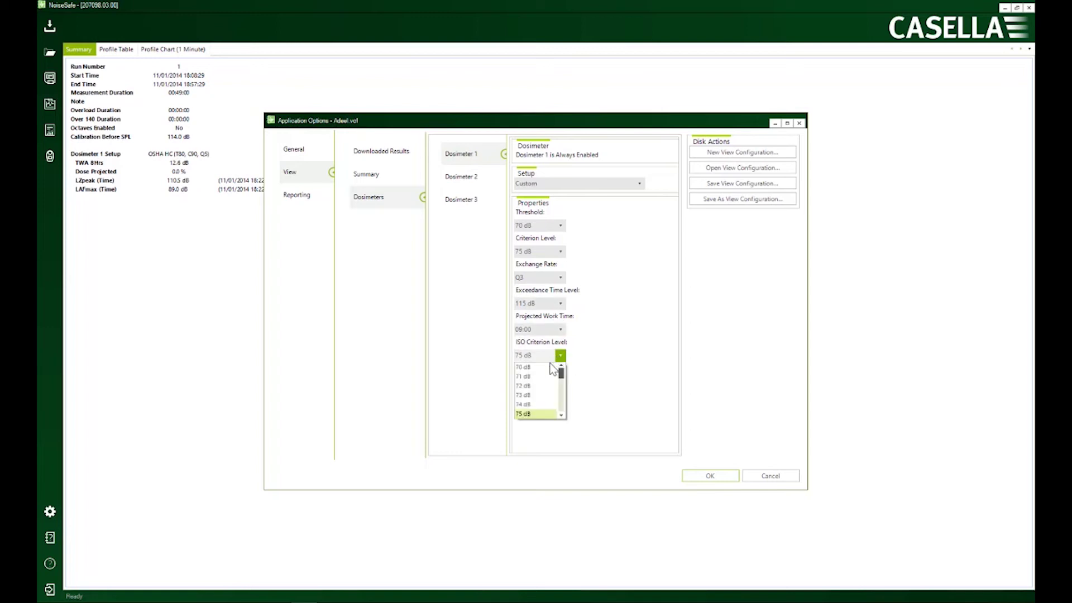
scroll(559, 396, down, 2)
click(545, 404)
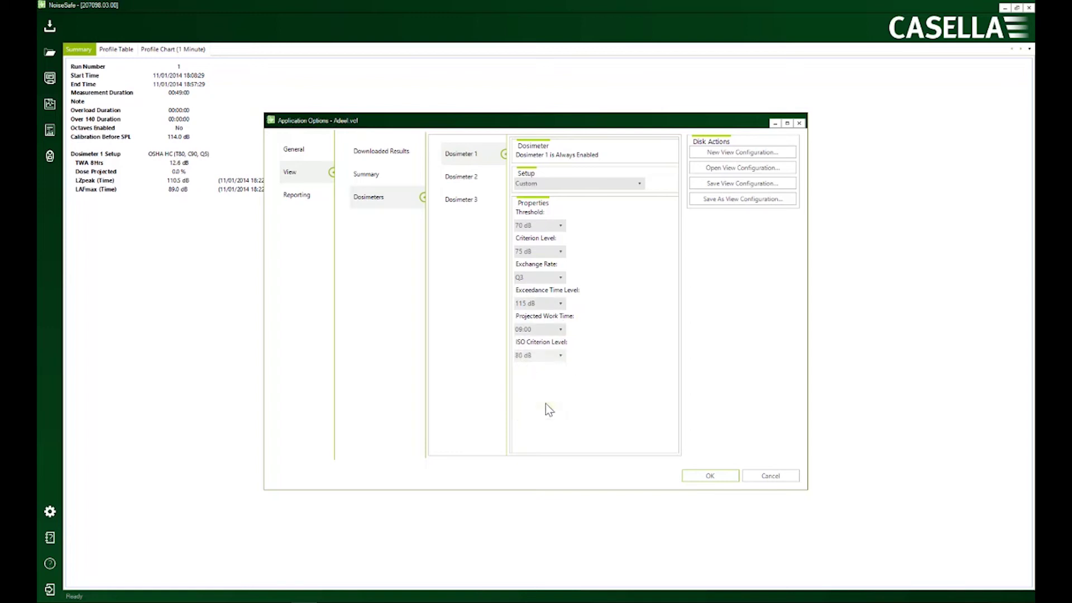
click(705, 184)
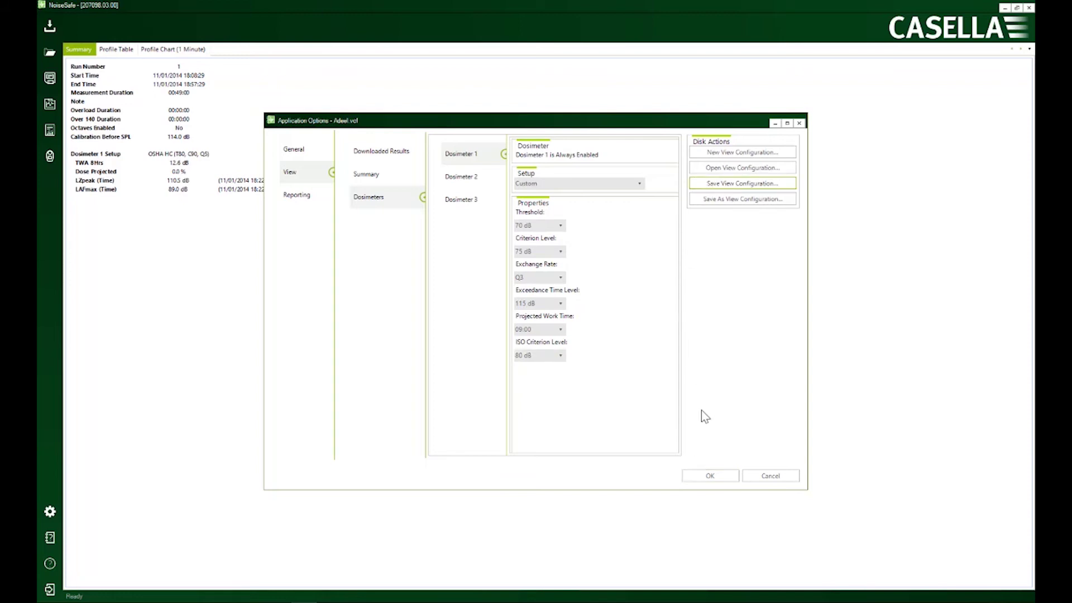
click(719, 474)
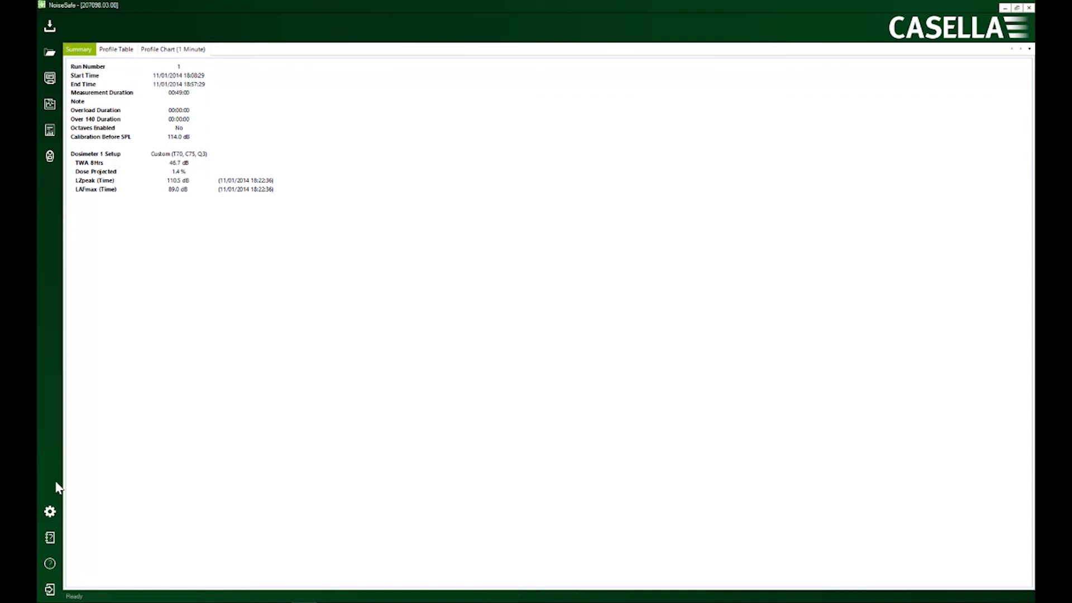
Choose PDF as the report format on the Reporting page of Application Options
click(51, 512)
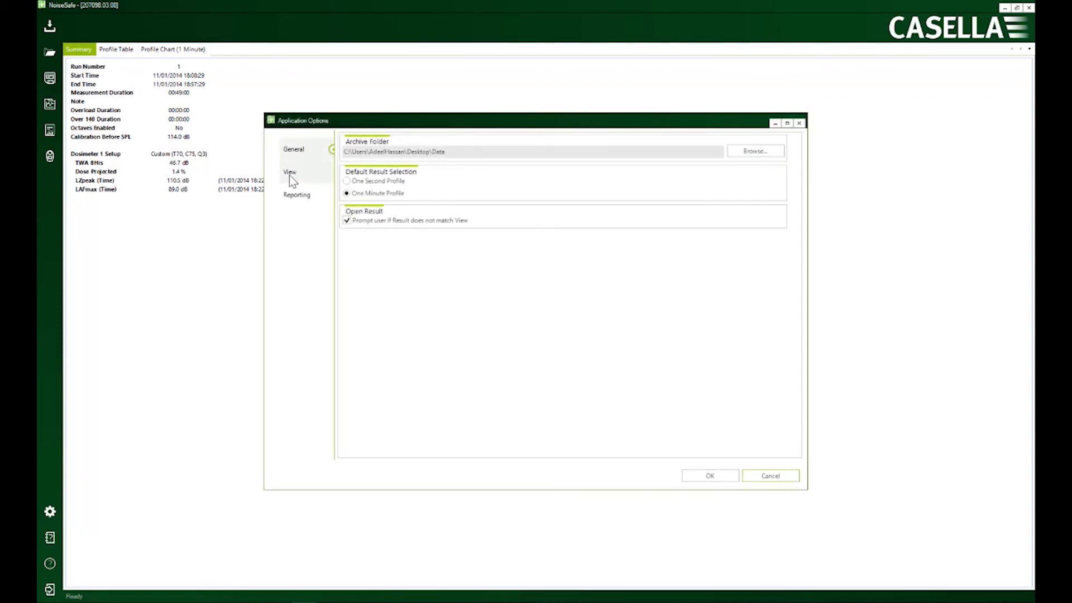
click(299, 196)
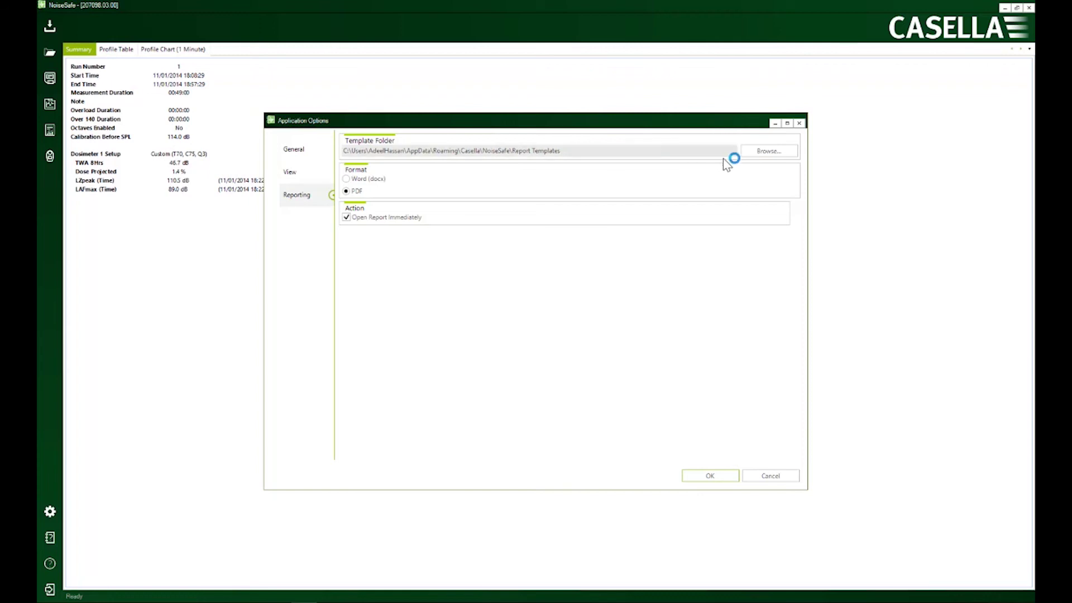
click(762, 150)
click(346, 192)
click(702, 477)
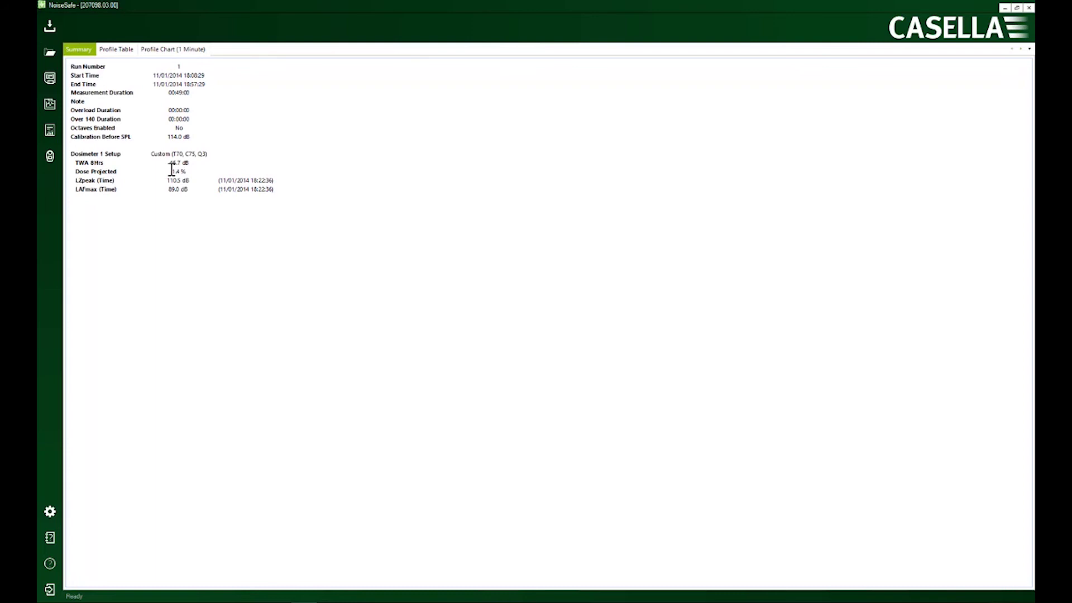
Save changes and generate run 1's report from the Report Template as Adeel.pdf on the desktop
click(50, 130)
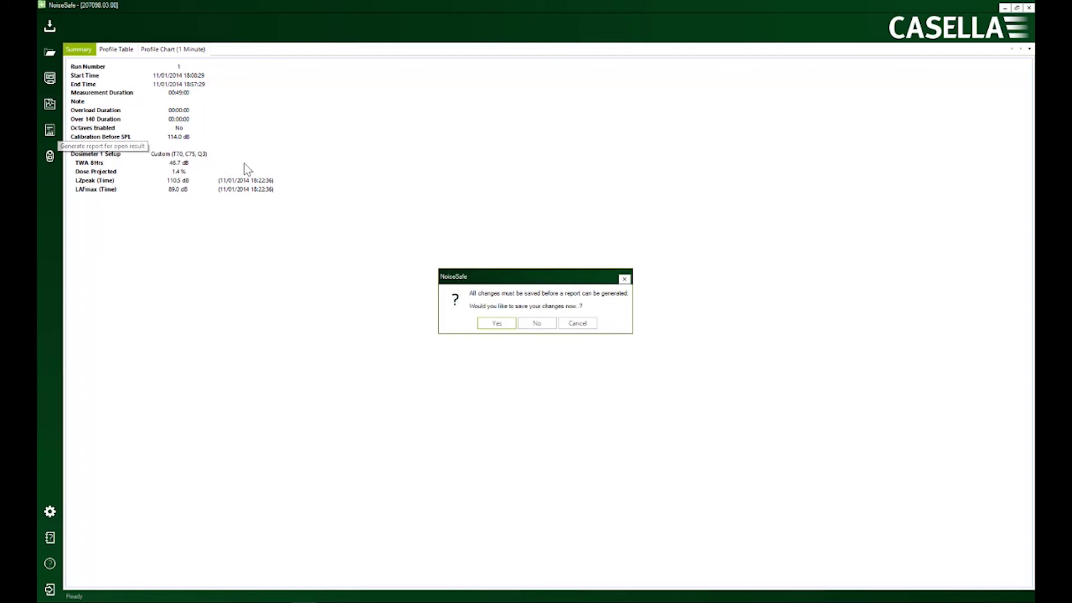
click(497, 324)
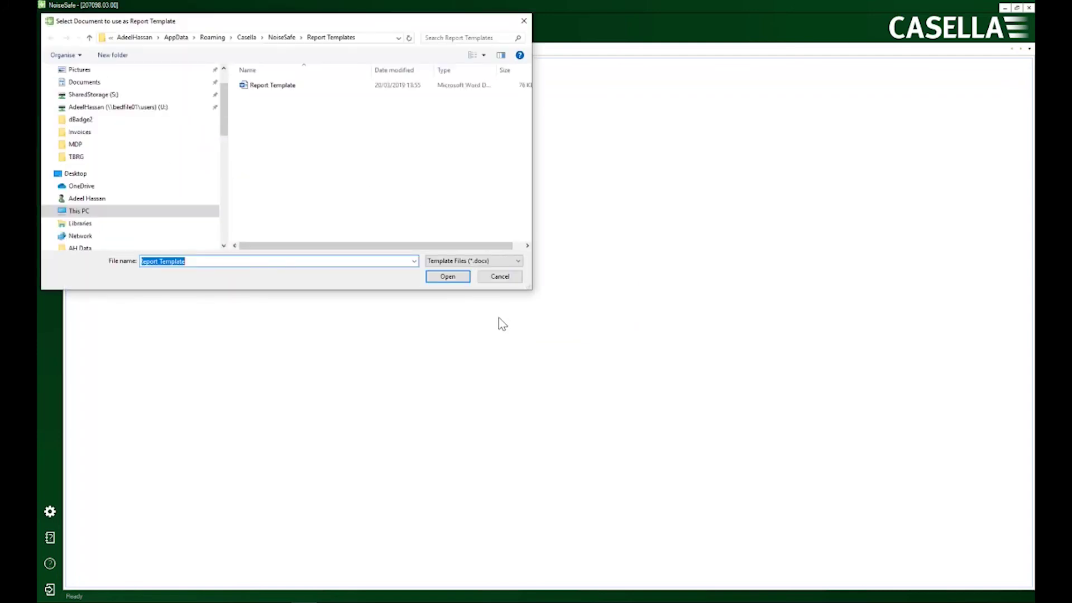
click(447, 279)
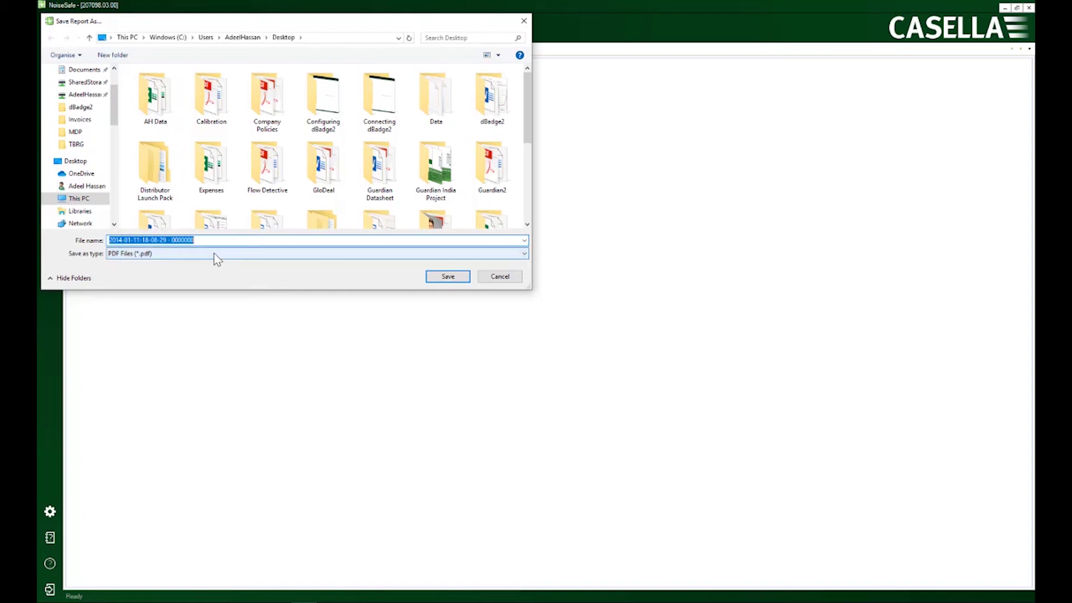
text(Adeel)
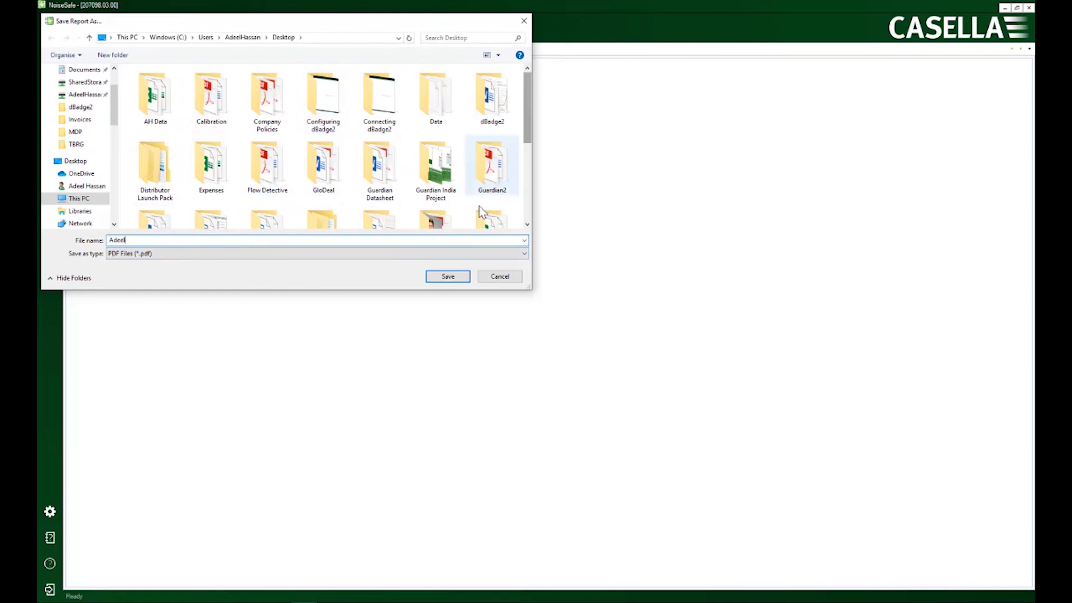
click(463, 277)
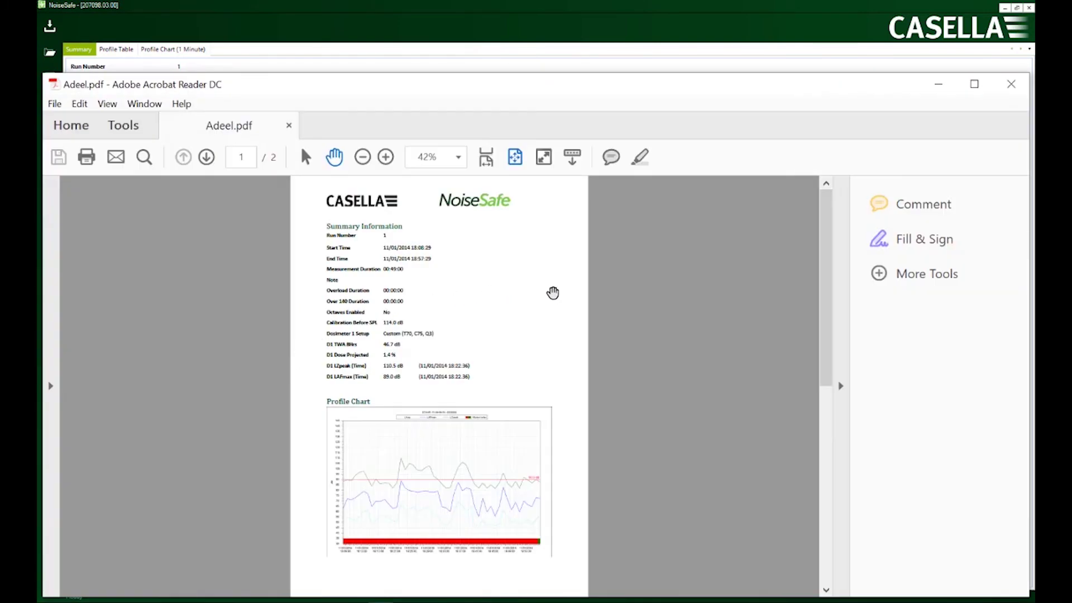
Bring the opened Adeel.pdf report into focus in Acrobat Reader
click(335, 221)
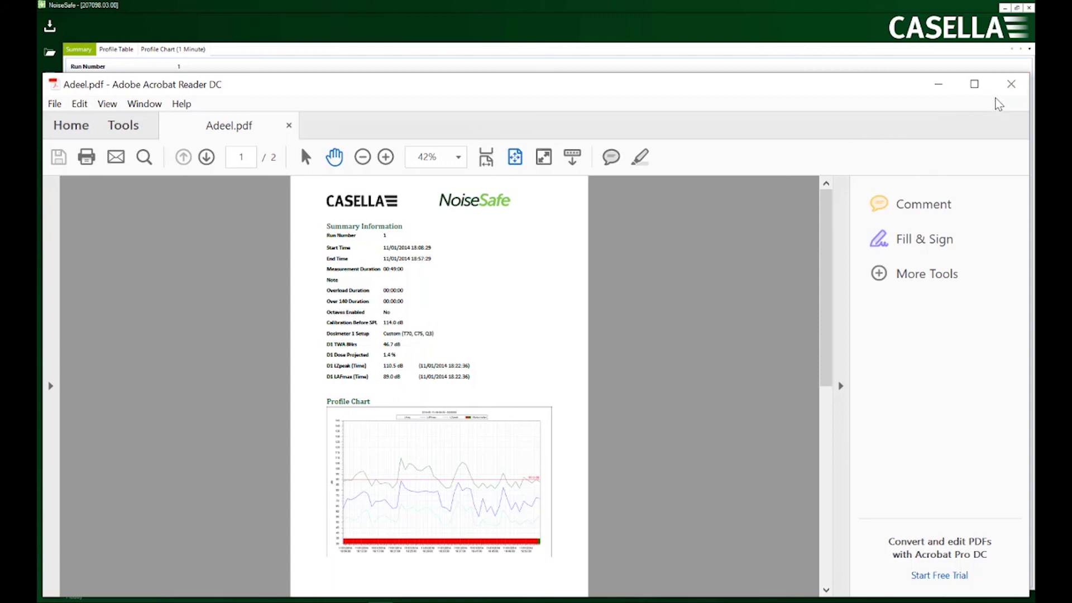
Close the Adeel PDF and reopen NoiseSafe's Application Options on General settings
click(1012, 85)
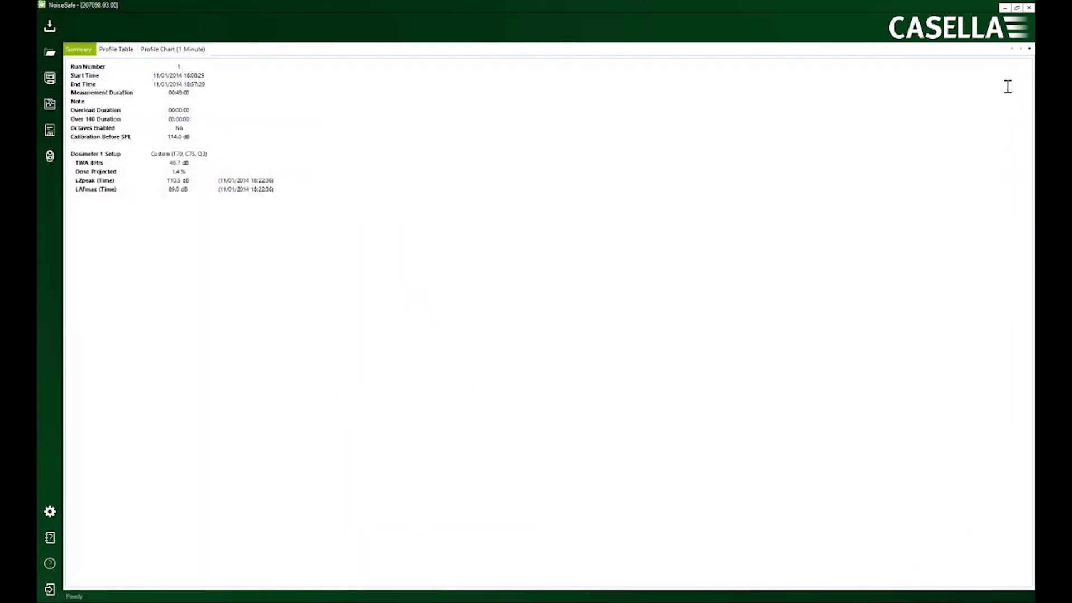
click(50, 514)
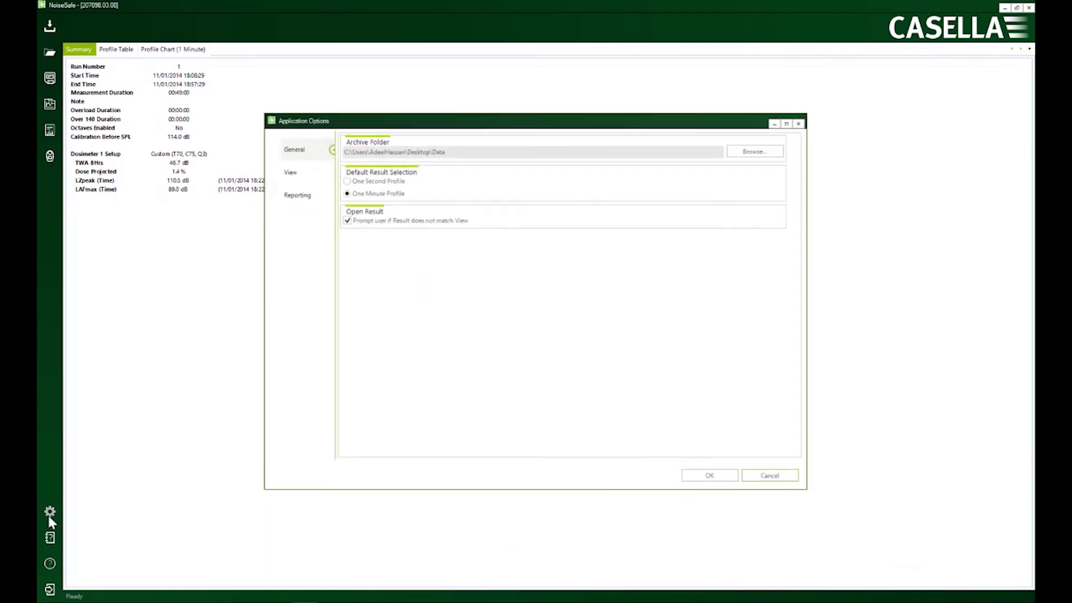